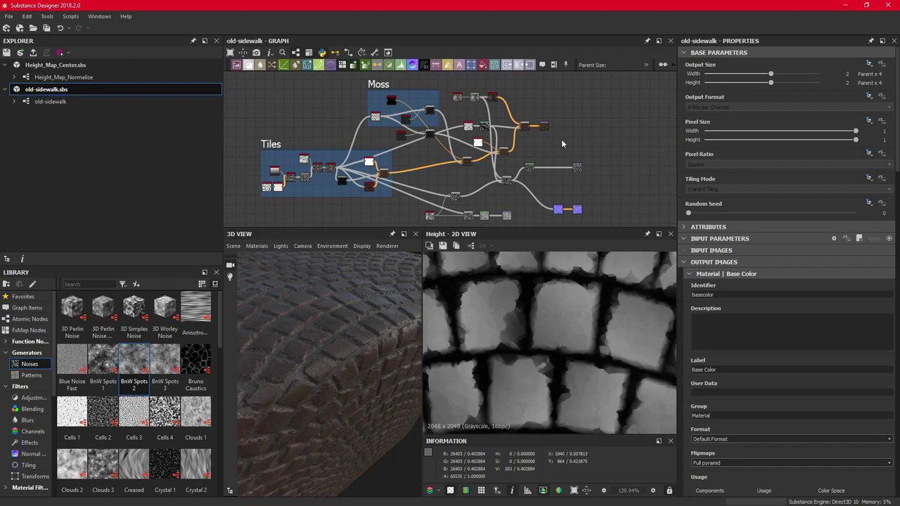
- Add a Grayscale Uniform Color node, wire it into the Height output, and set it to 0.5
scroll(564, 164, up, 3)
middle_drag(564, 164, 487, 131)
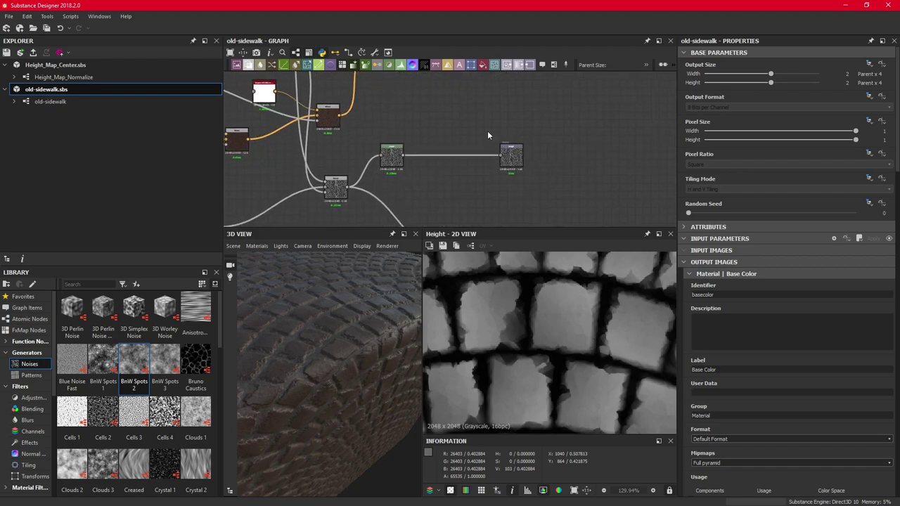
key(space)
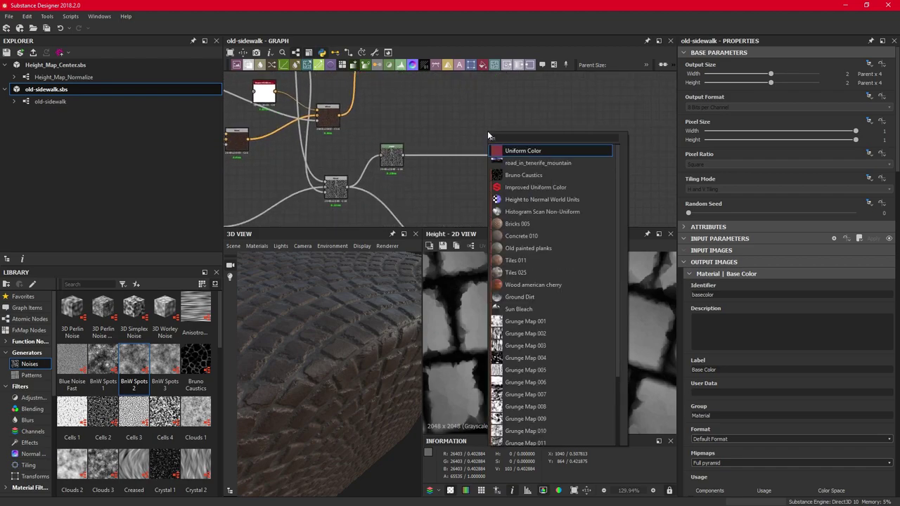
key(Return)
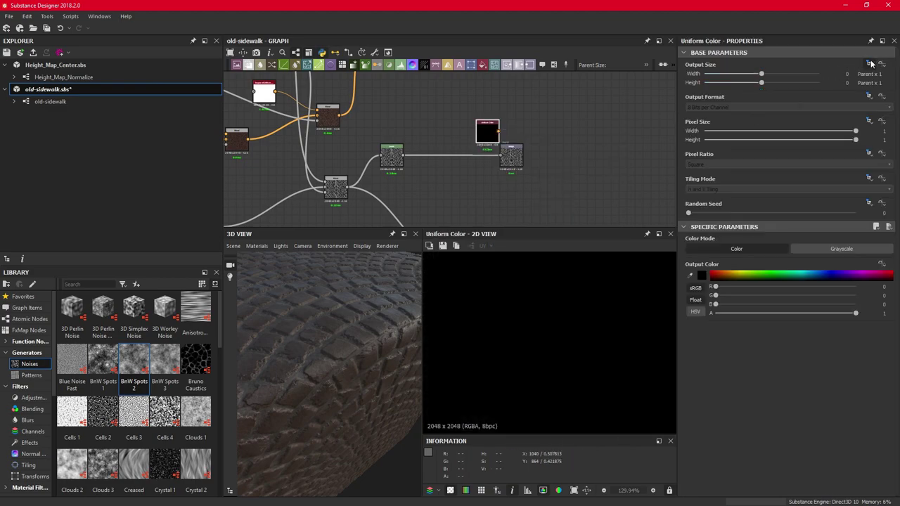
click(843, 249)
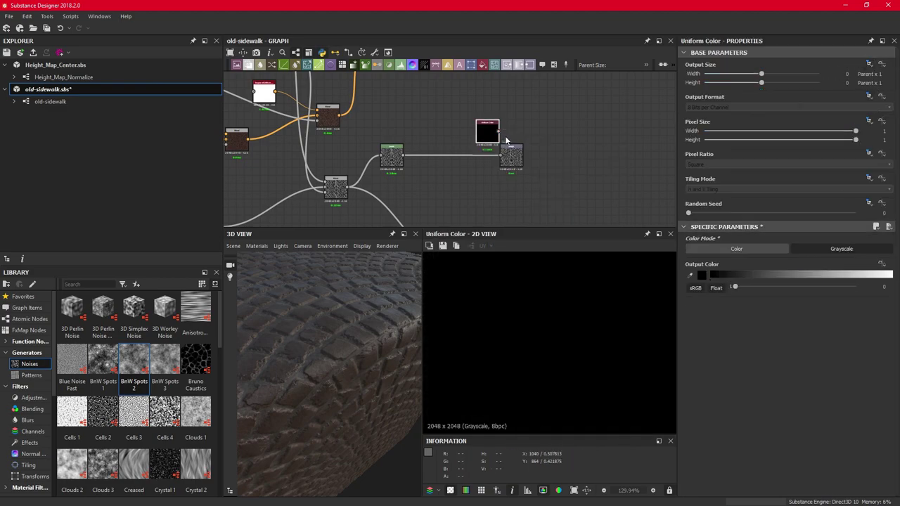
drag(492, 134, 529, 154)
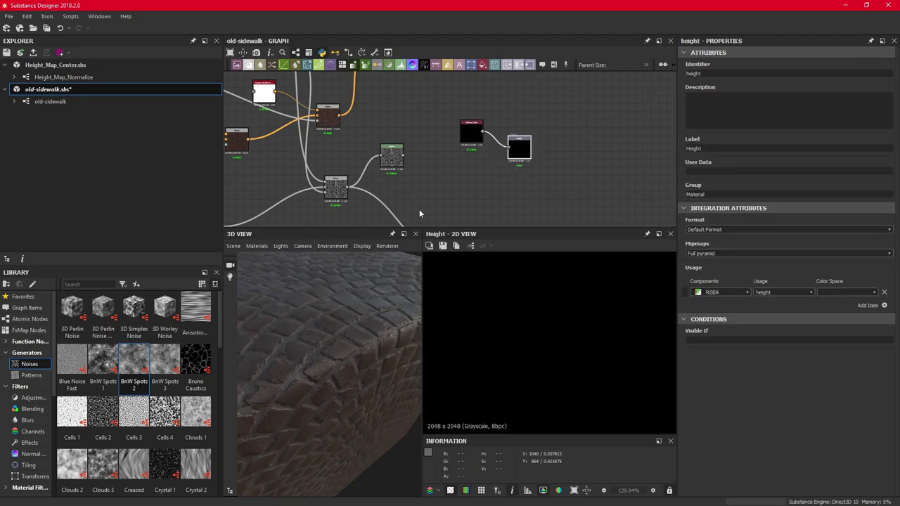
drag(471, 130, 479, 146)
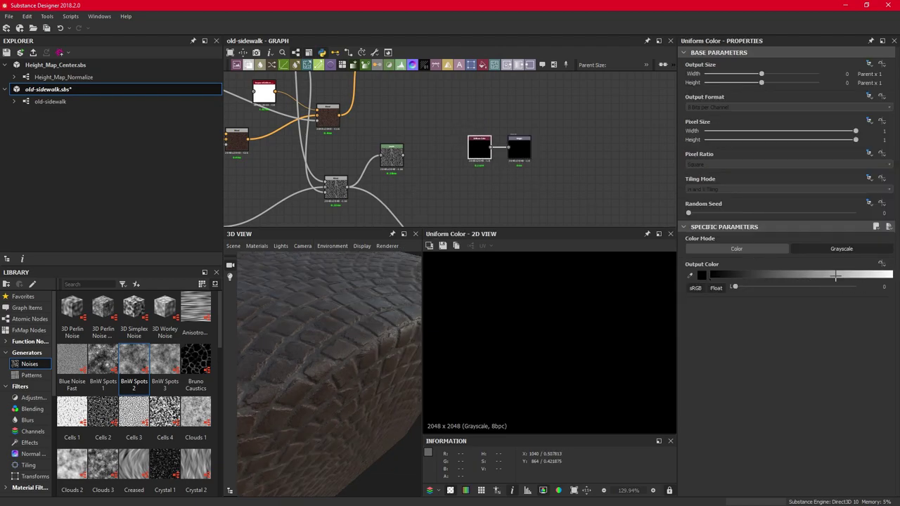
double_click(882, 286)
text(0.5)
key(Return)
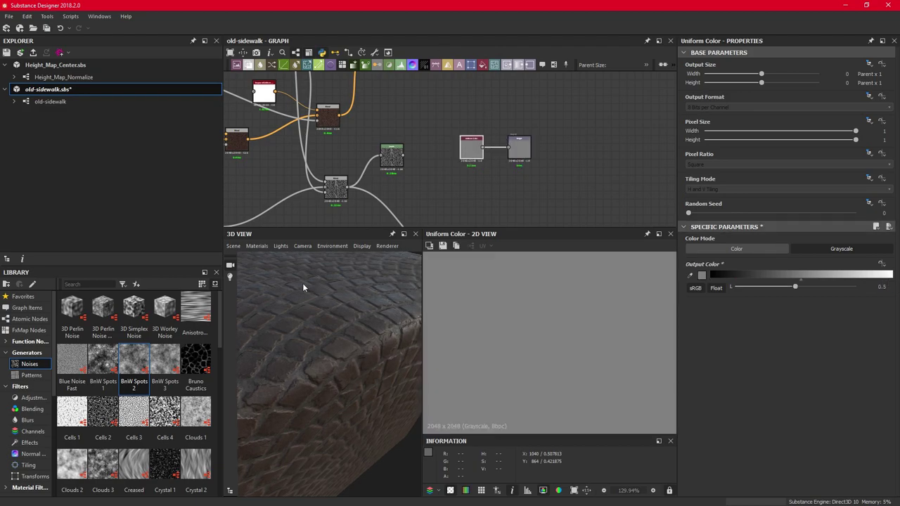
- Enable tessellation on the 3D preview's default material and set its height scale to 0
click(256, 246)
click(257, 245)
click(257, 246)
mouse_move(267, 259)
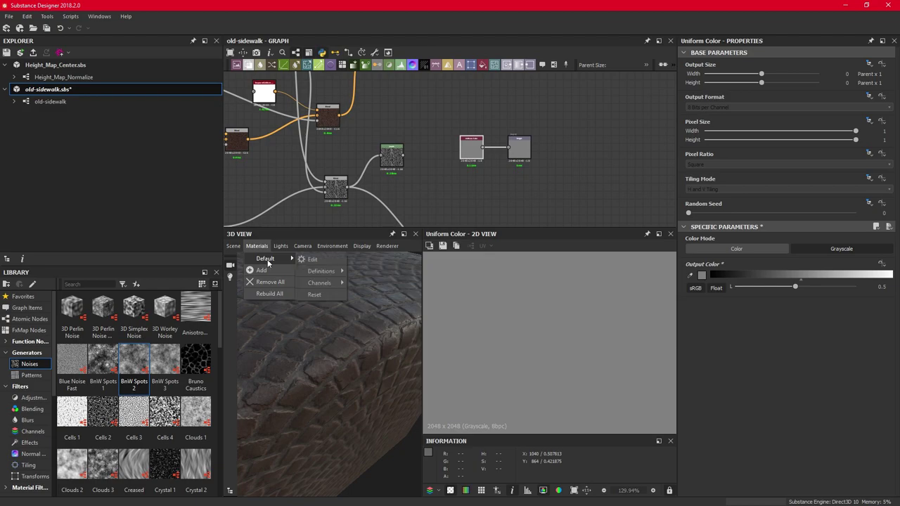
mouse_move(330, 271)
mouse_move(441, 308)
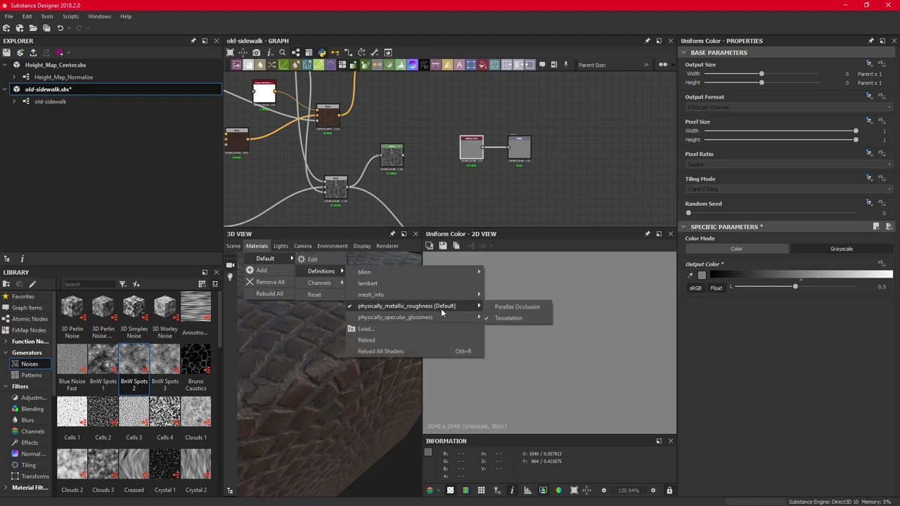
click(516, 318)
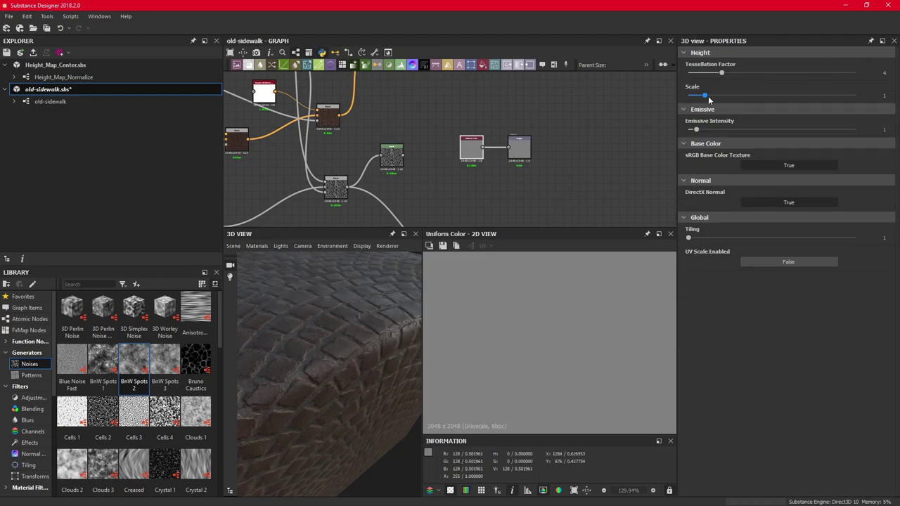
click(879, 96)
text(0)
key(Return)
- Nudge the Levels node right and raise the preview material's height scale to 1
drag(391, 154, 415, 150)
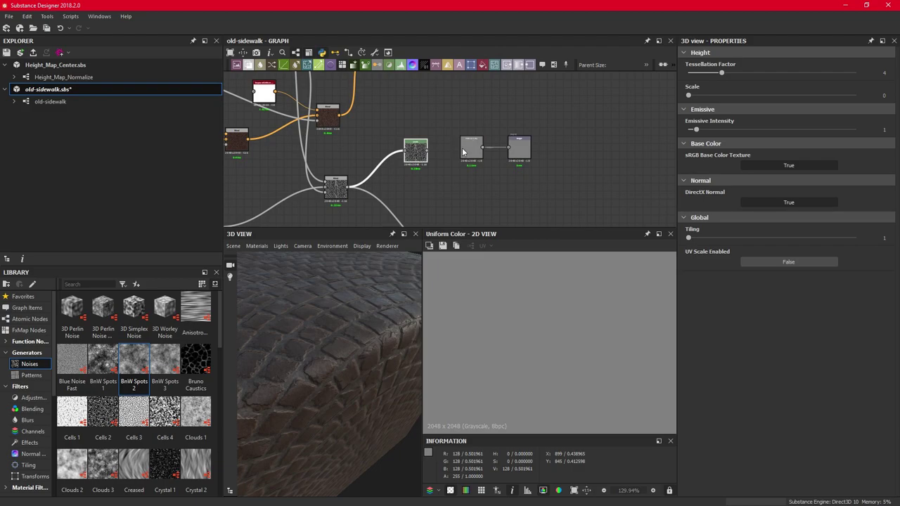
click(465, 149)
click(518, 147)
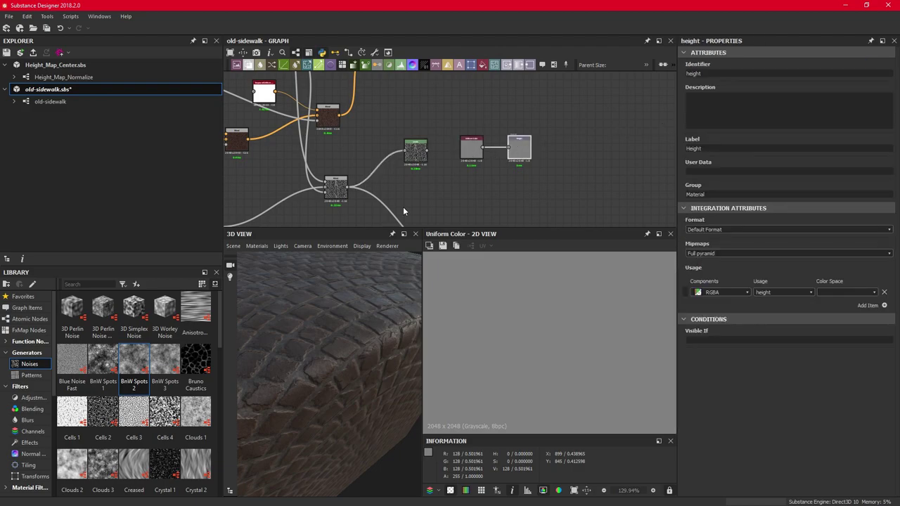
click(264, 247)
mouse_move(272, 259)
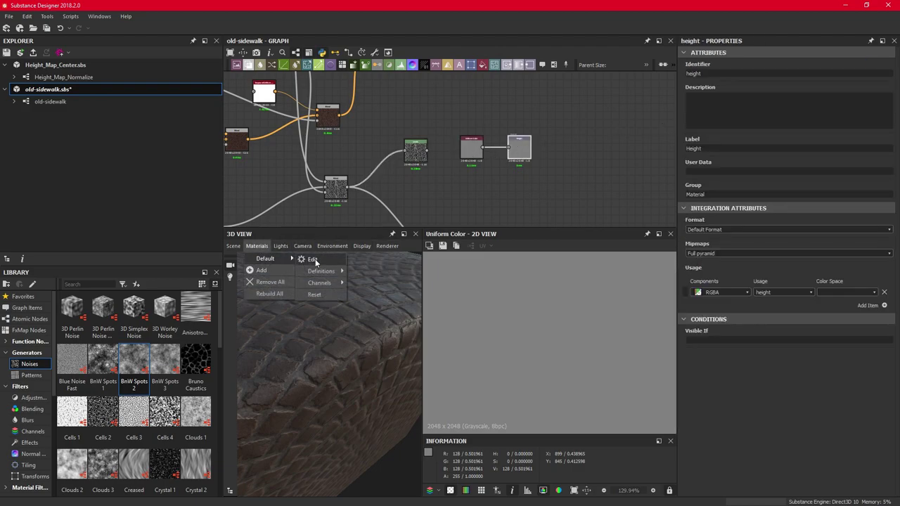
click(315, 259)
click(868, 97)
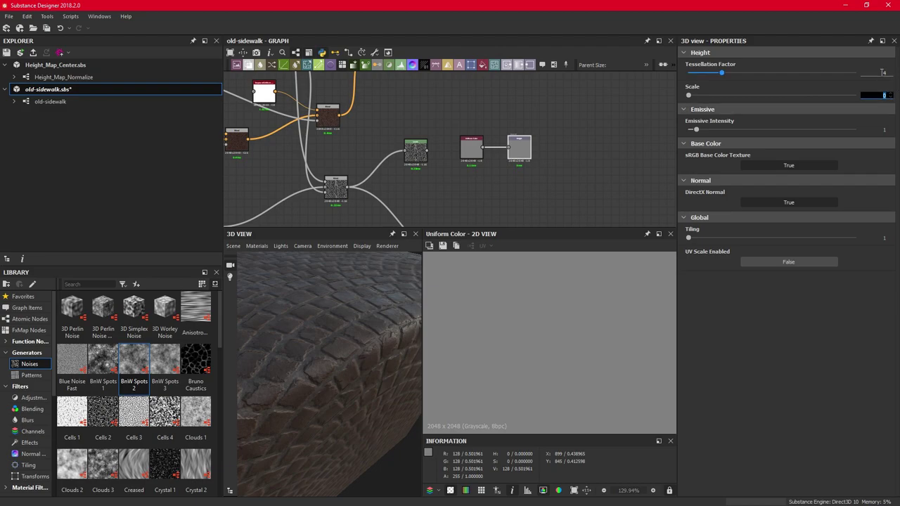
text(1)
key(Return)
- Test the Uniform Color's grey level at fully black and fully white in the 3D preview
click(481, 143)
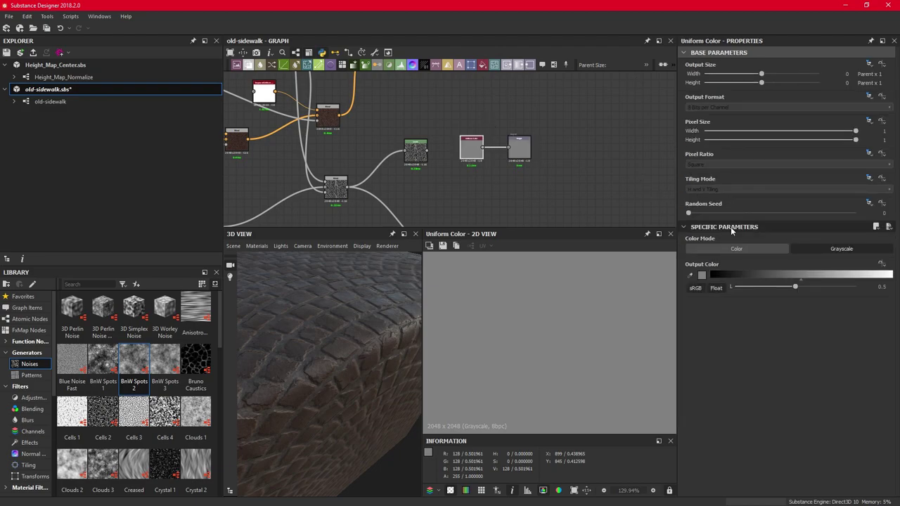
click(789, 289)
drag(788, 289, 693, 289)
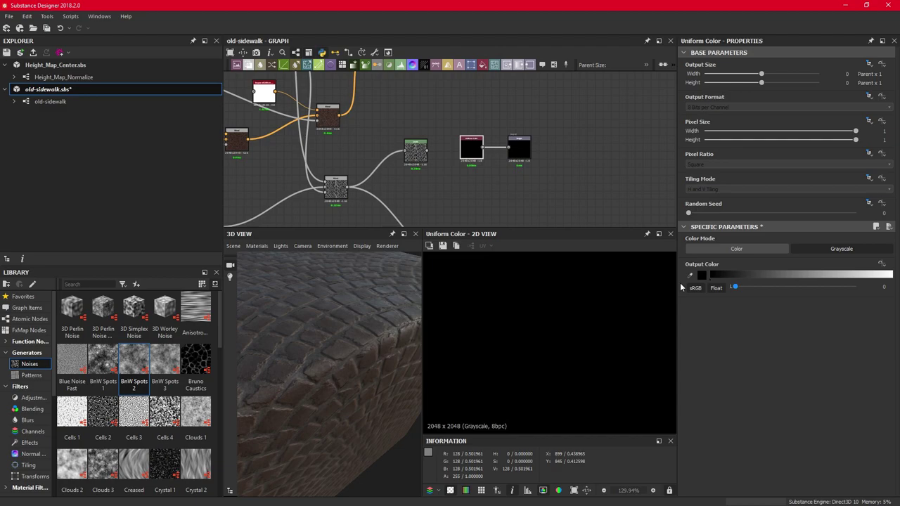
drag(360, 337, 355, 309)
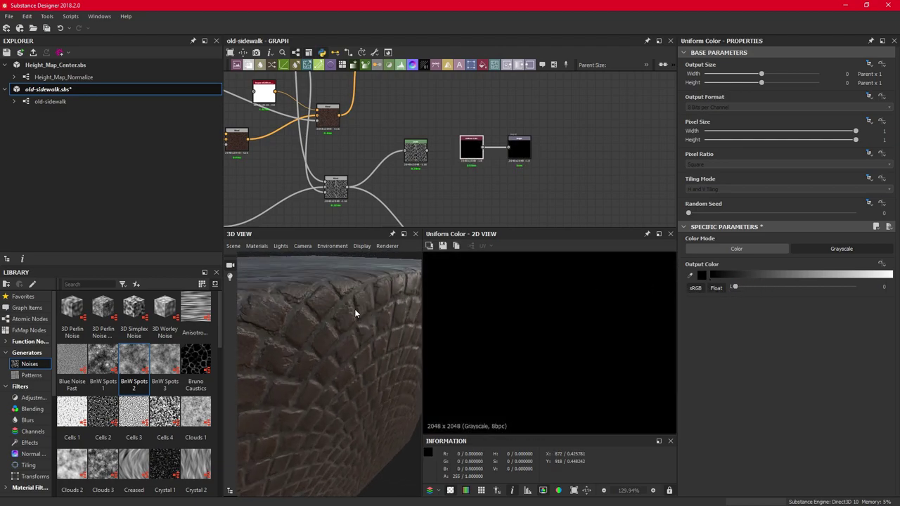
drag(734, 288, 796, 289)
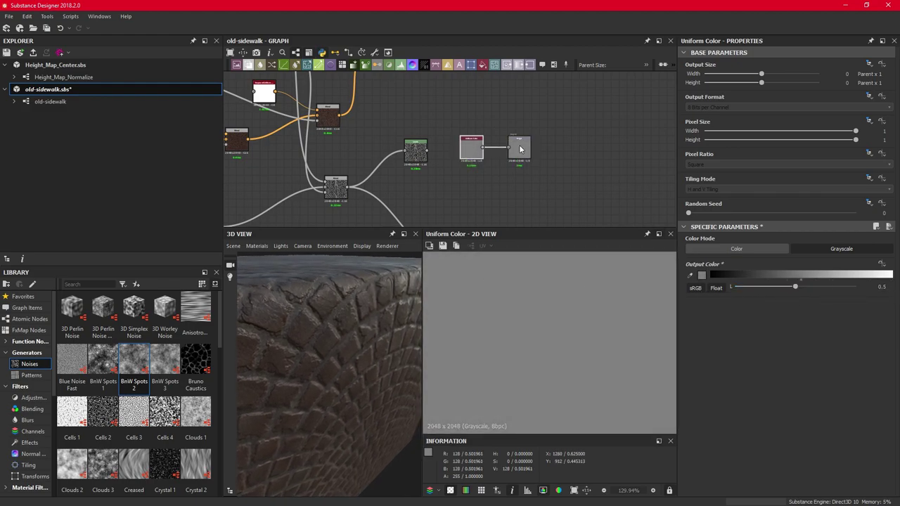
- Move the grey Uniform Color aside and connect the Levels output to the Height output
double_click(414, 157)
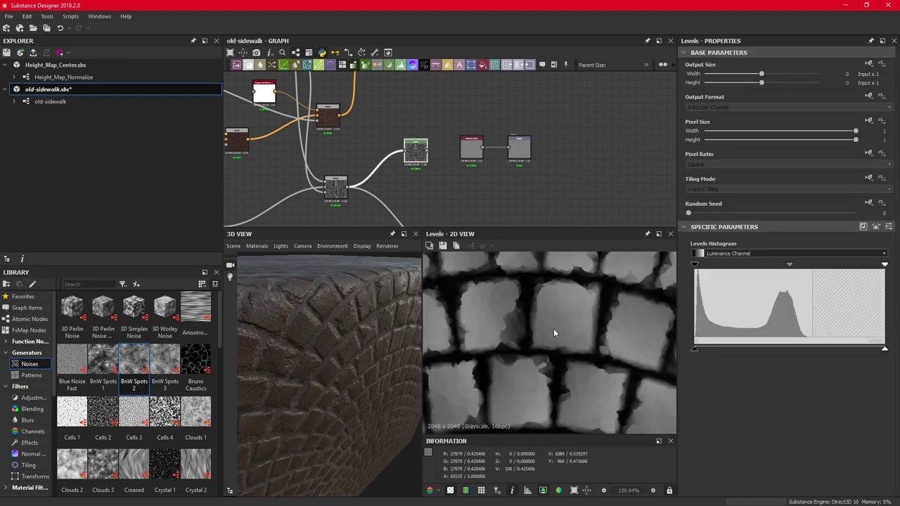
scroll(575, 289, up, 3)
drag(471, 145, 447, 97)
drag(410, 154, 438, 152)
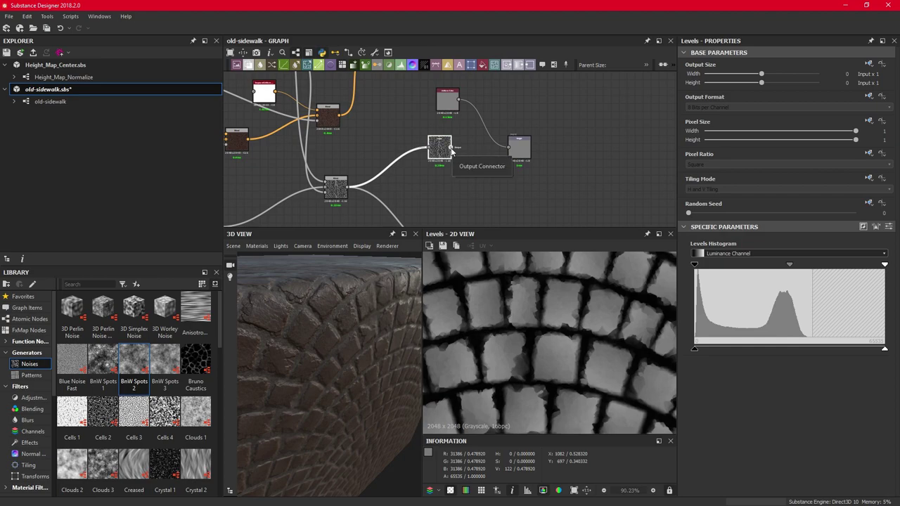
drag(453, 149, 509, 147)
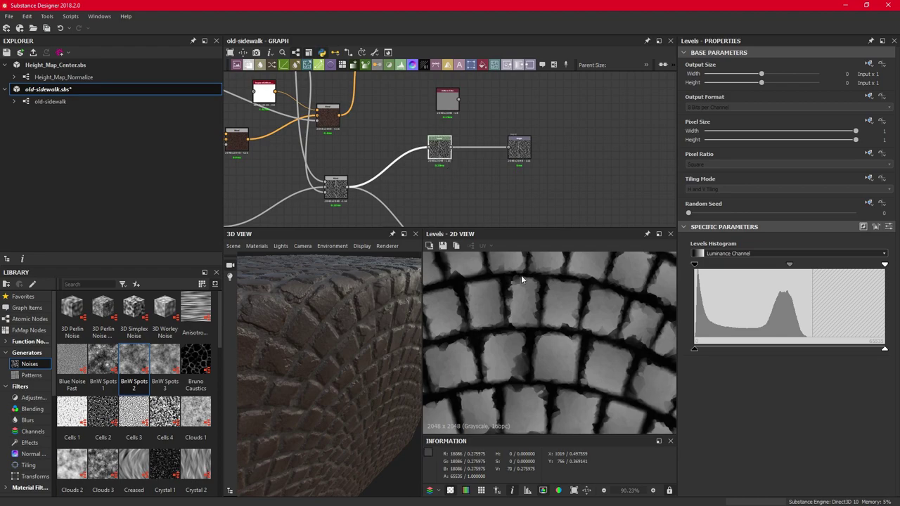
drag(520, 149, 560, 149)
drag(438, 147, 416, 147)
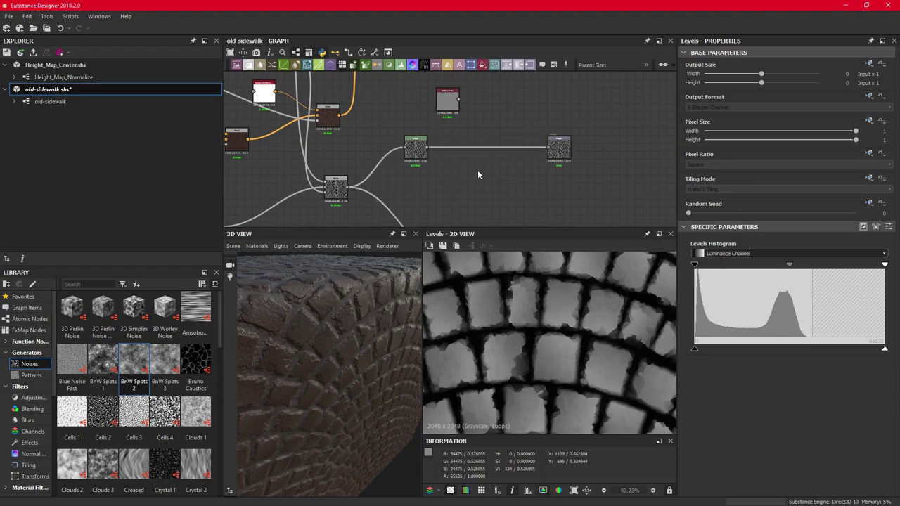
- Add a Blend node and a new Uniform Color node to the graph
key(space)
text(blen)
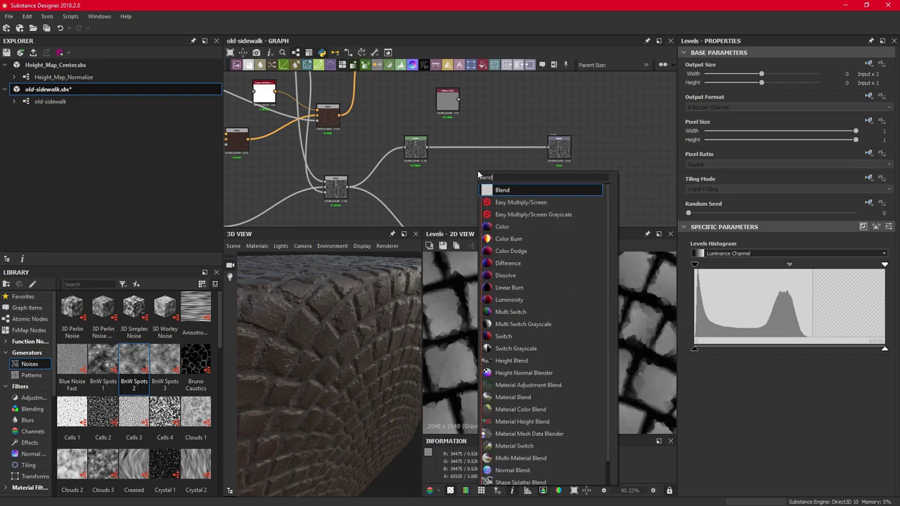
text(d)
key(Return)
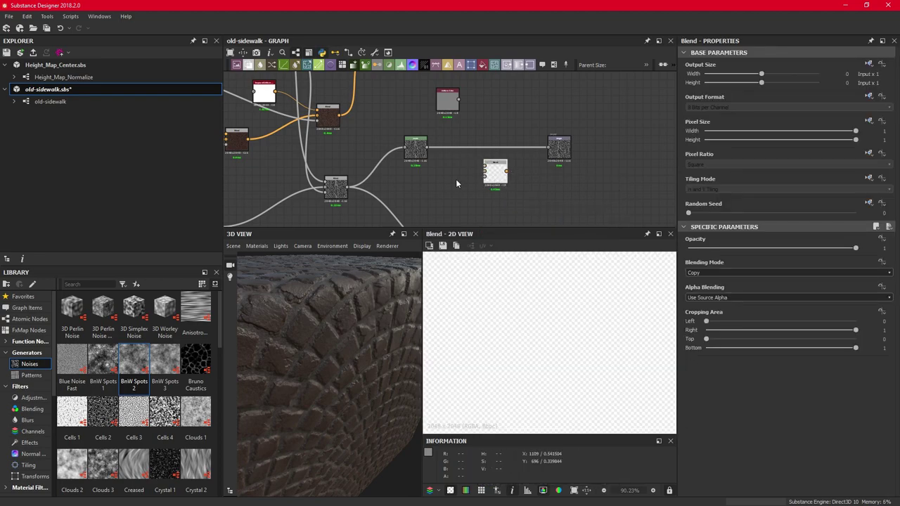
key(space)
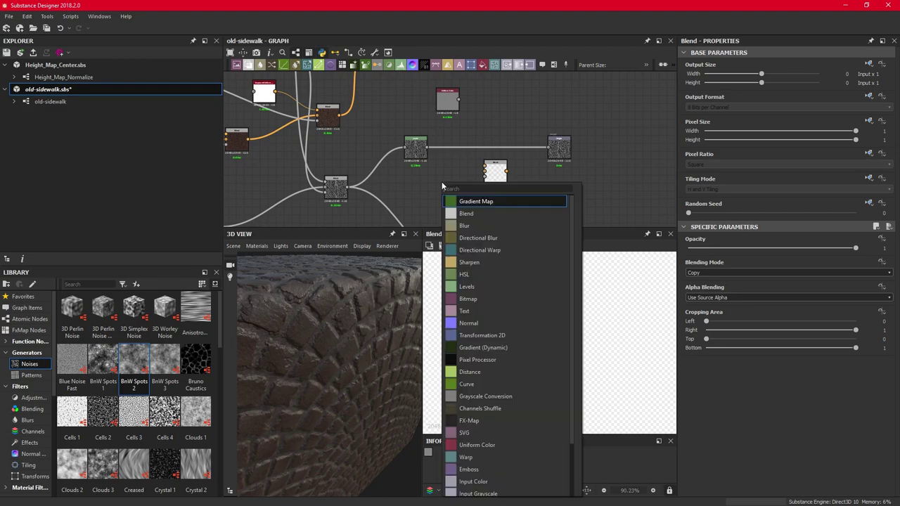
text(uni)
key(Return)
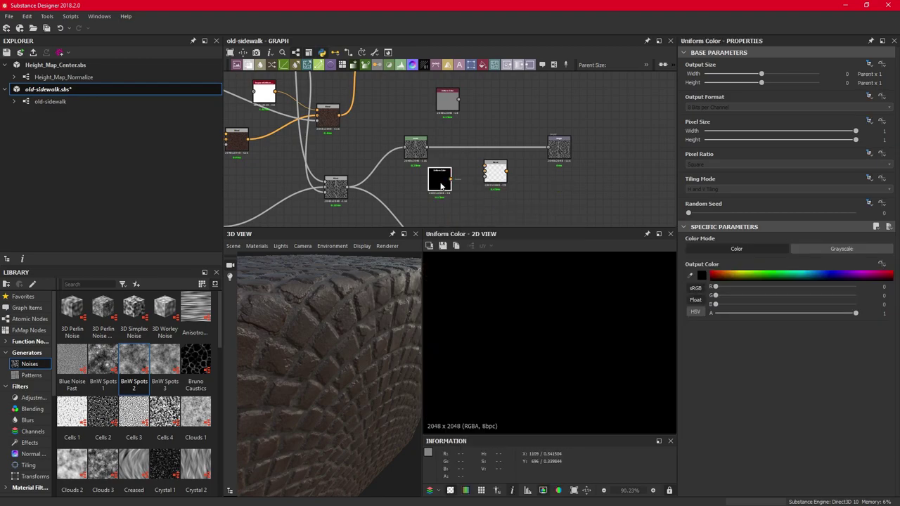
- Set the Uniform Color to an absolute 16 px output, Grayscale, value 0.5
click(869, 64)
click(855, 92)
drag(800, 73, 780, 73)
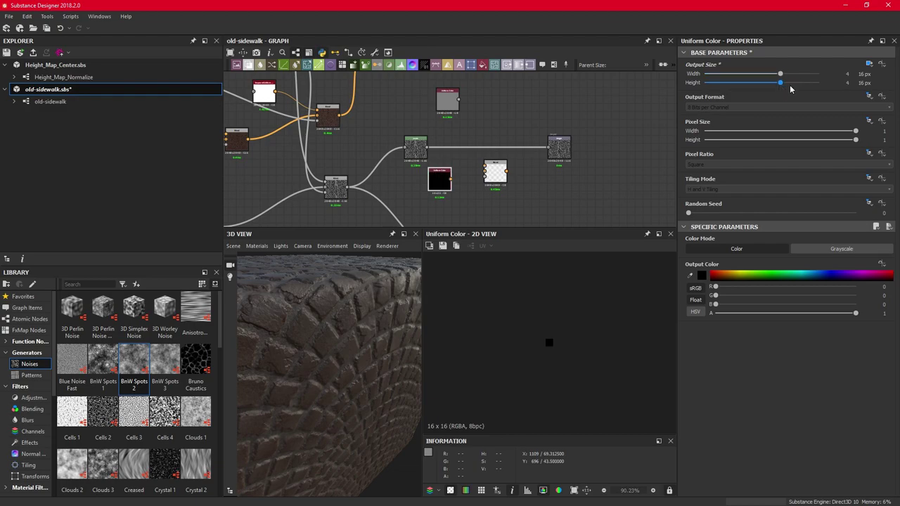
click(822, 250)
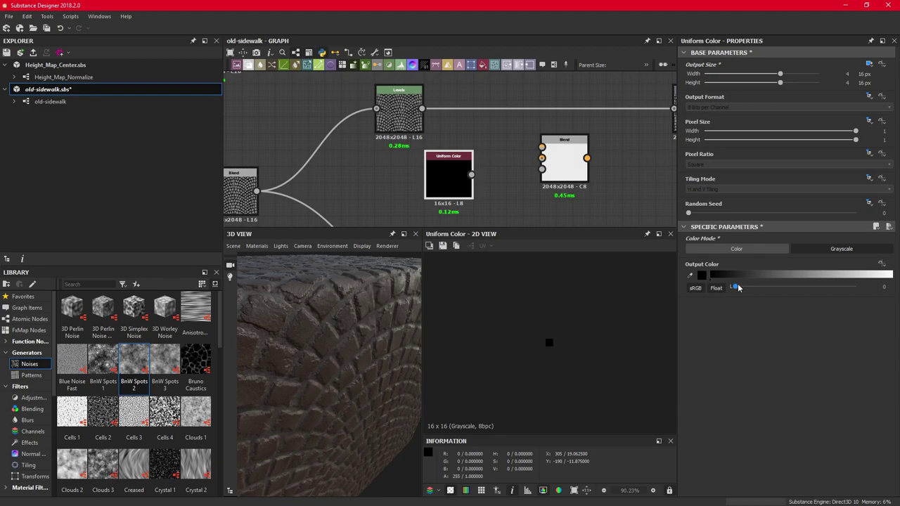
drag(738, 288, 795, 294)
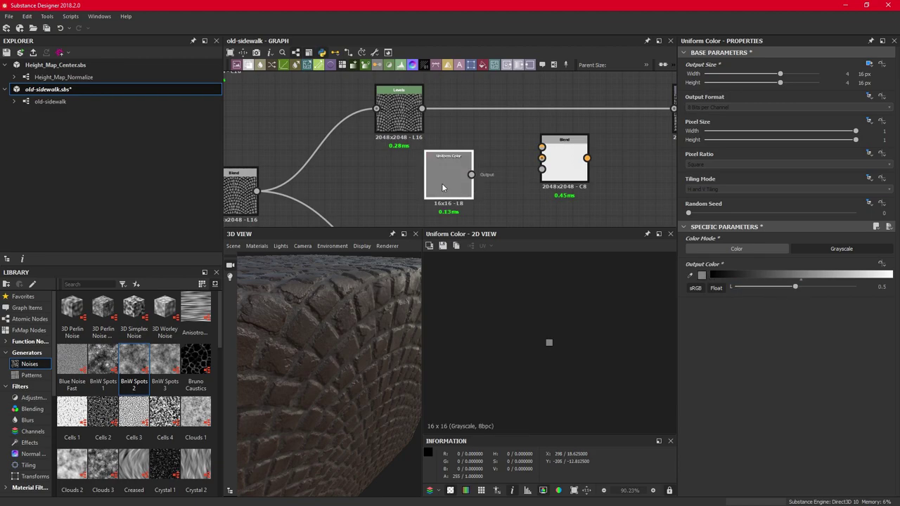
- Connect the mid-grey to the Blend background and Levels to its foreground
drag(450, 182, 542, 158)
click(547, 174)
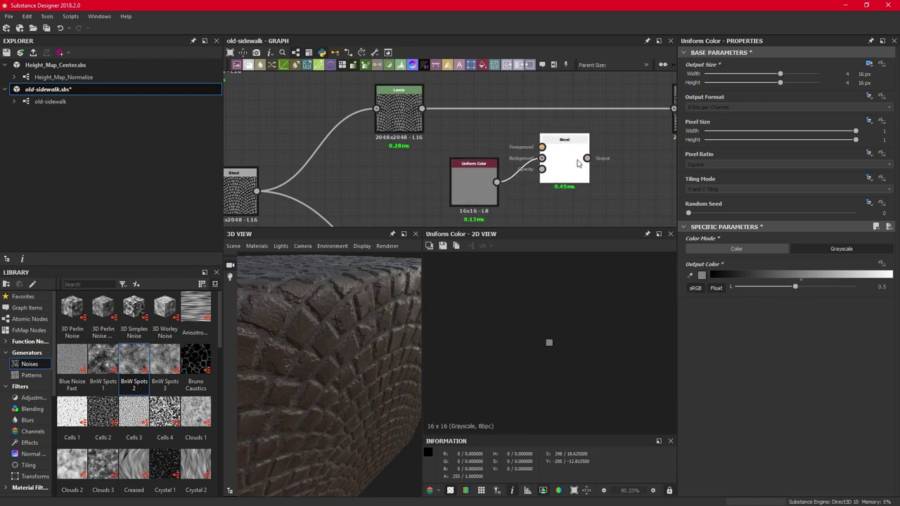
drag(422, 108, 542, 148)
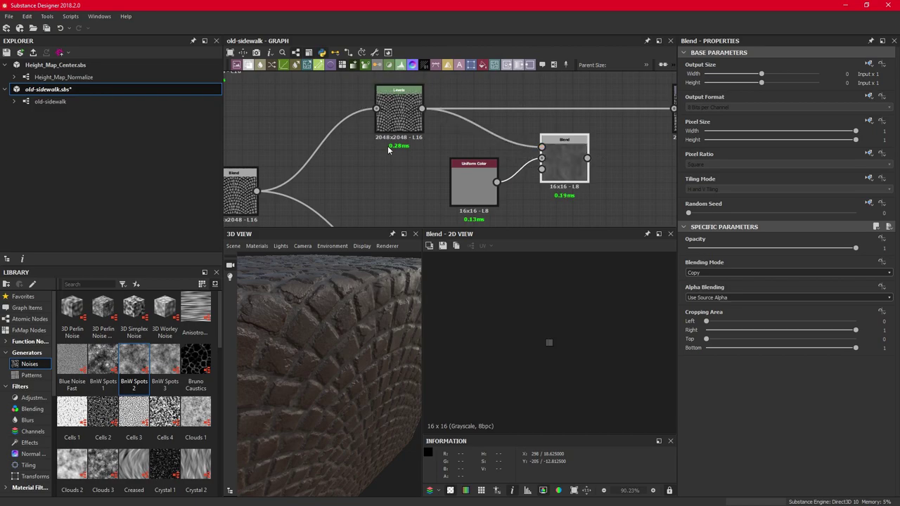
middle_drag(541, 147, 498, 168)
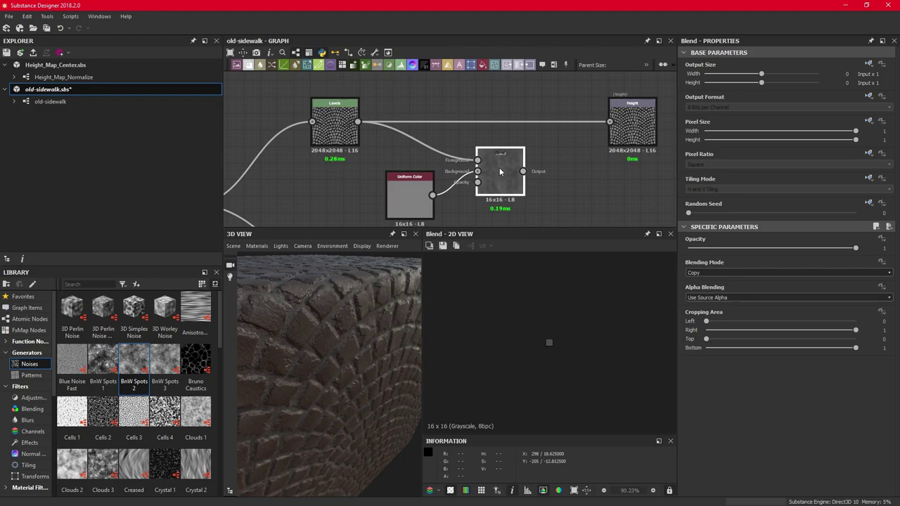
- Set the Blend's output size to Relative to Parent (2048) and its blending mode to Screen
click(869, 64)
click(854, 89)
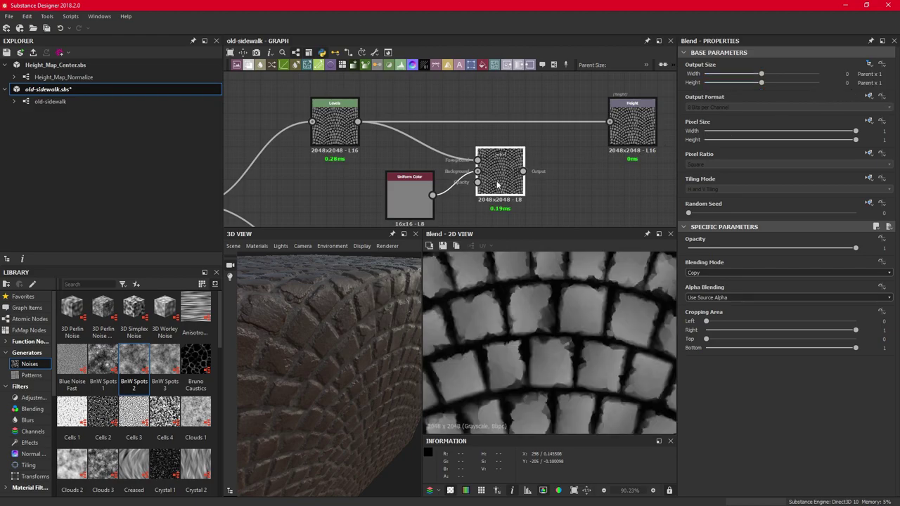
scroll(500, 169, up, 2)
click(715, 274)
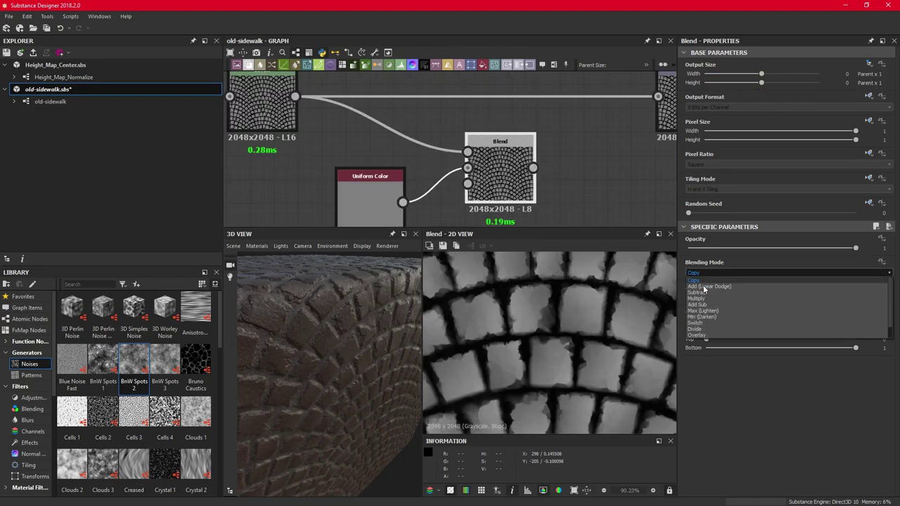
click(703, 330)
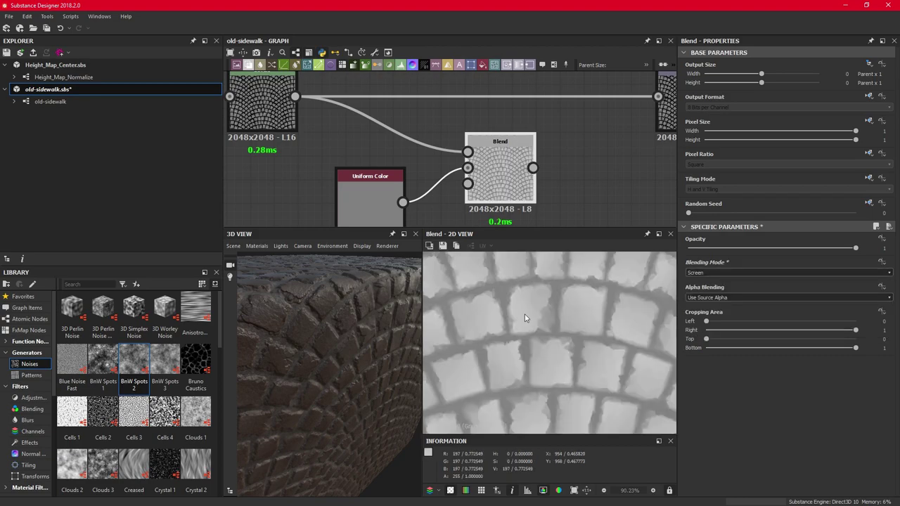
drag(366, 207, 378, 195)
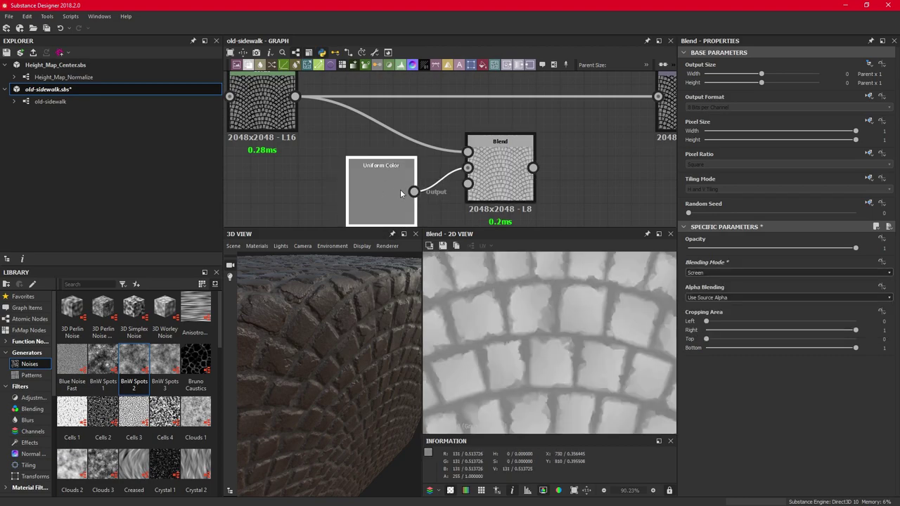
double_click(361, 163)
double_click(499, 184)
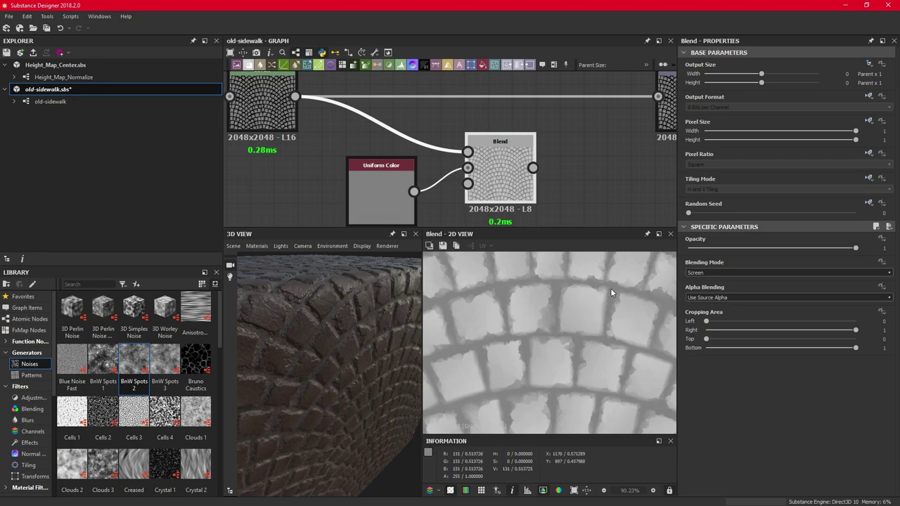
double_click(261, 106)
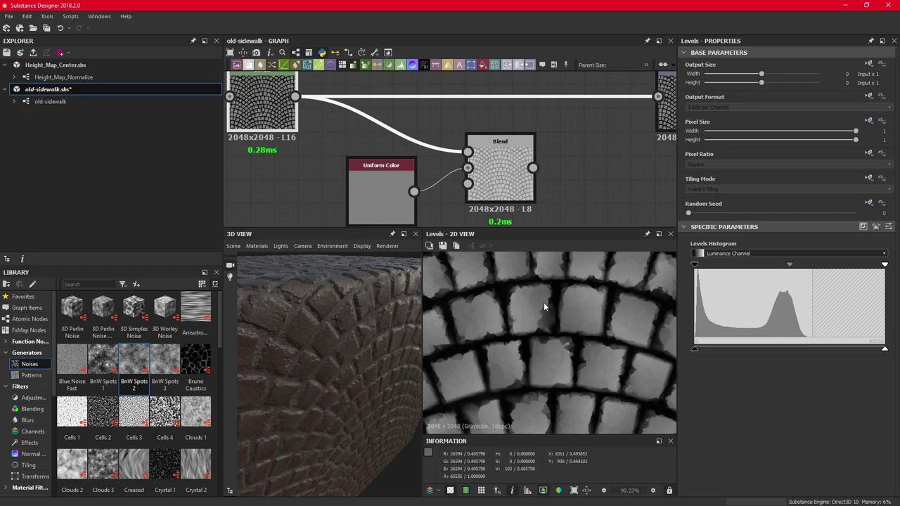
click(512, 176)
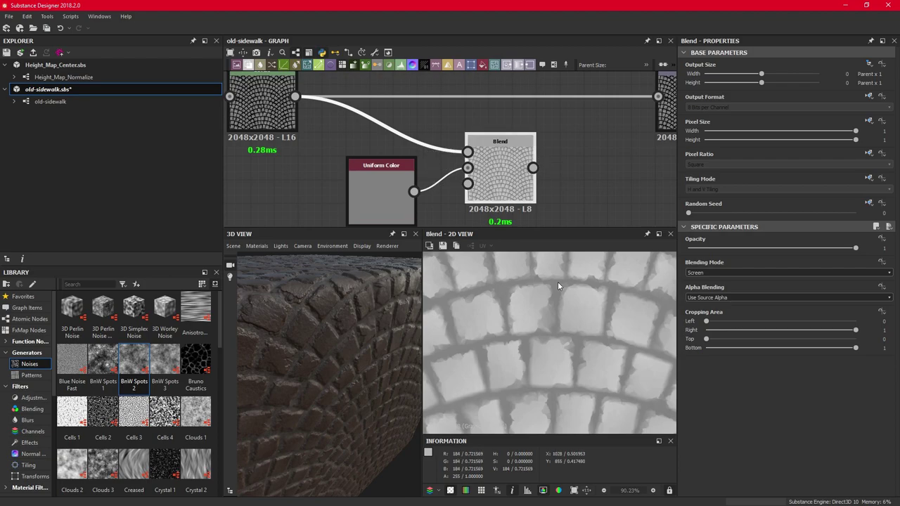
scroll(564, 286, up, 3)
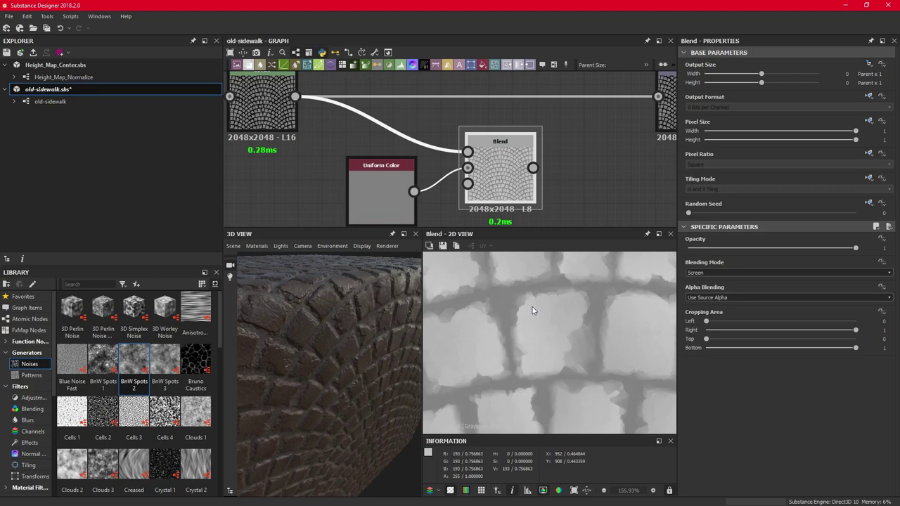
scroll(404, 176, down, 3)
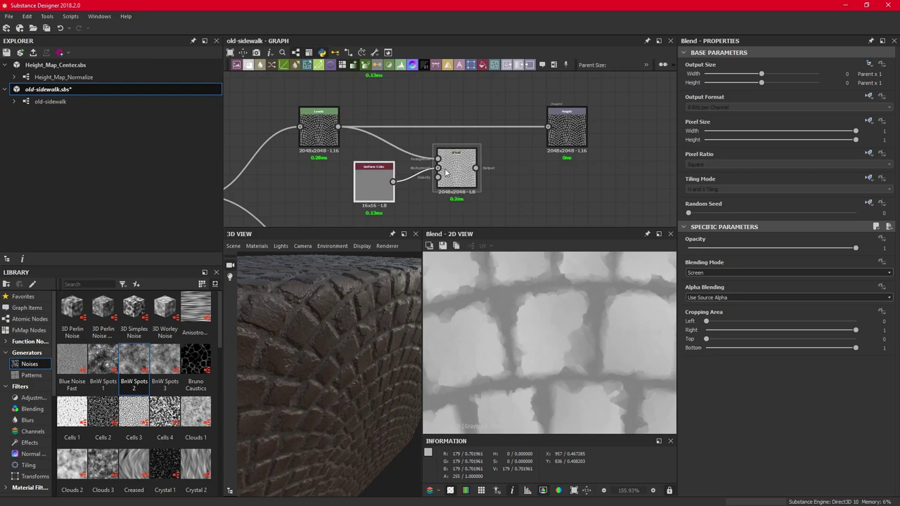
click(461, 177)
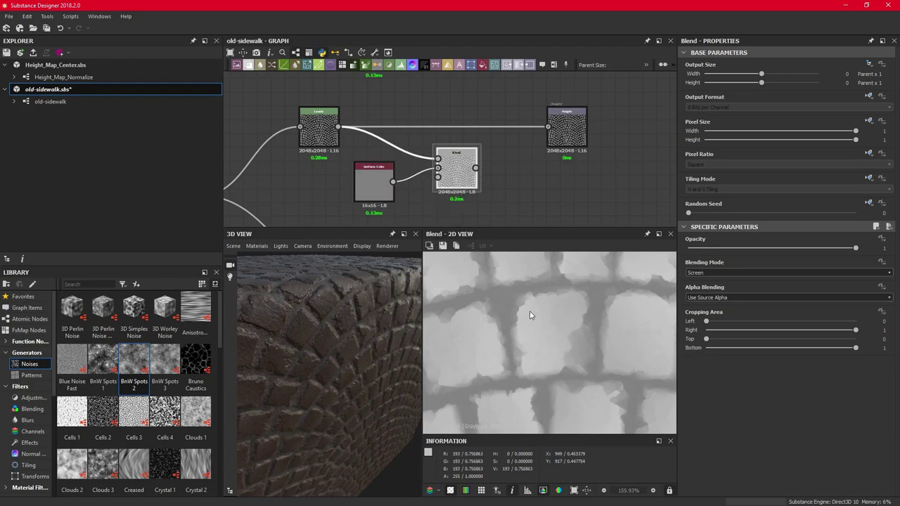
drag(850, 249, 754, 251)
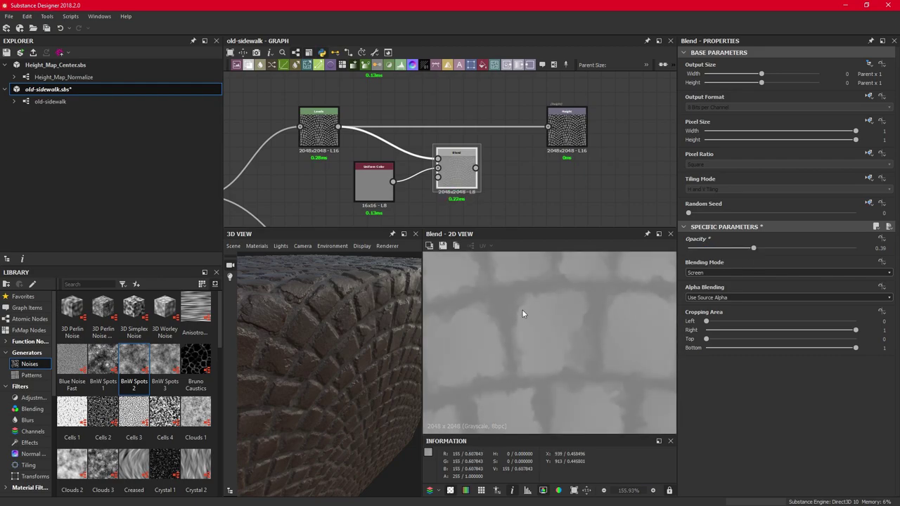
drag(771, 251, 897, 262)
middle_drag(506, 205, 551, 139)
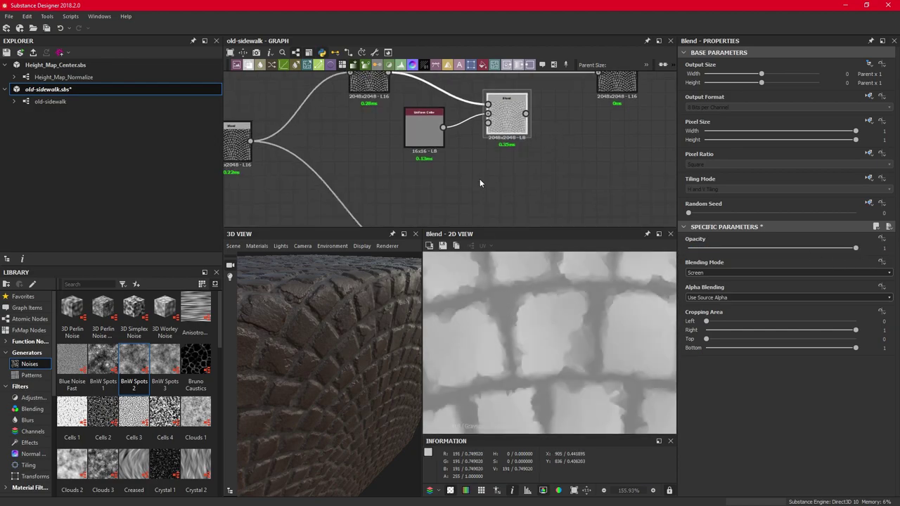
- Duplicate the grey Uniform Color and Blend pair below the originals and set the copy to Multiply
middle_drag(477, 186, 471, 201)
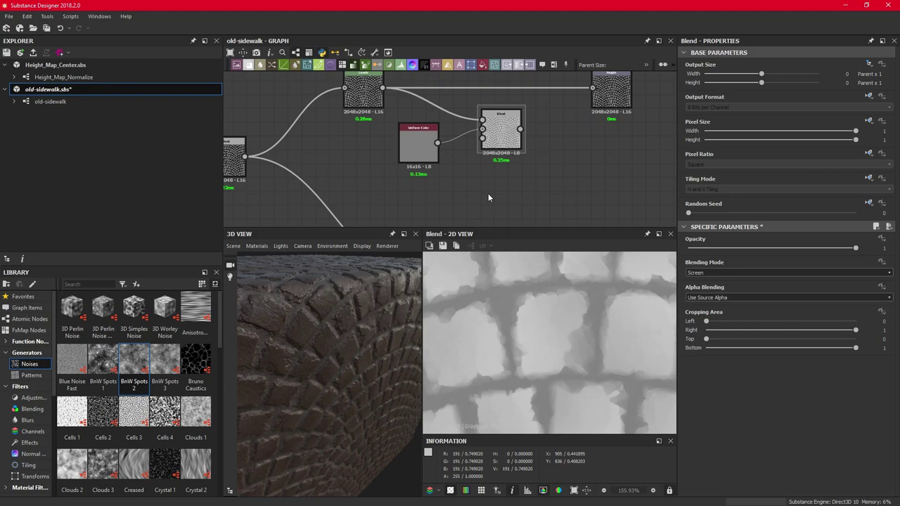
ctrl+click(418, 144)
key(ctrl+d)
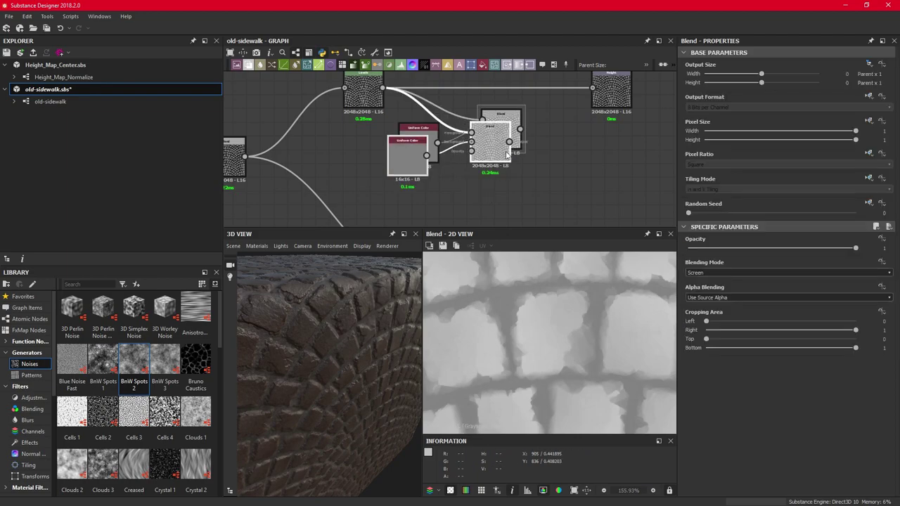
drag(507, 154, 517, 197)
middle_drag(499, 186, 504, 172)
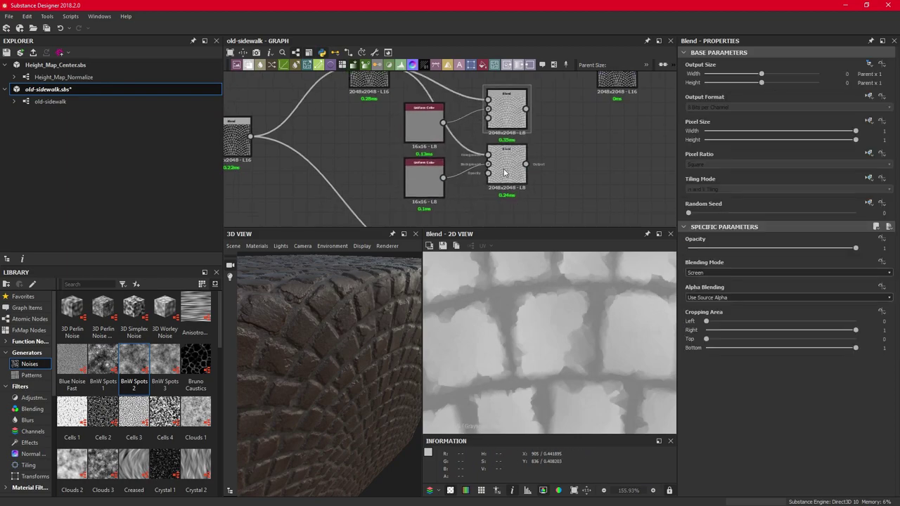
click(503, 173)
click(699, 272)
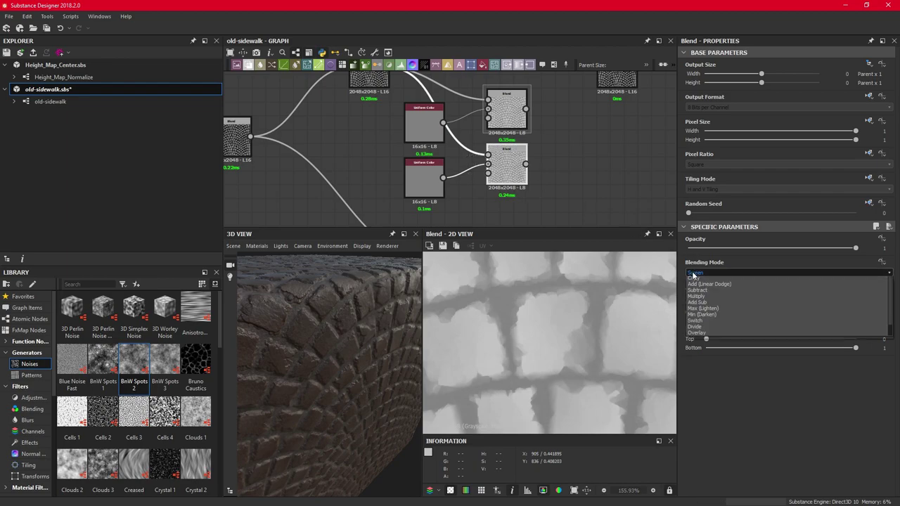
click(714, 290)
scroll(556, 182, down, 3)
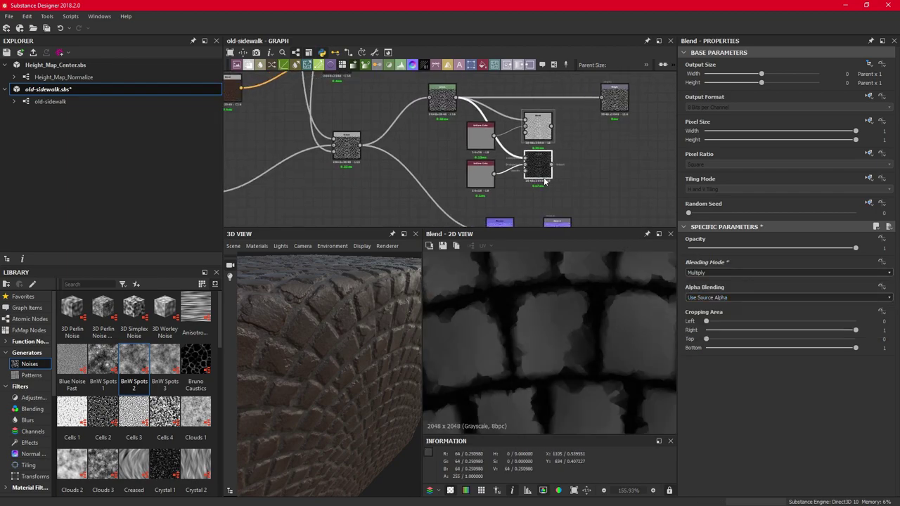
- Move the copied Uniform Color beside the upper Blend and frame both blend nodes
click(476, 185)
drag(476, 185, 525, 164)
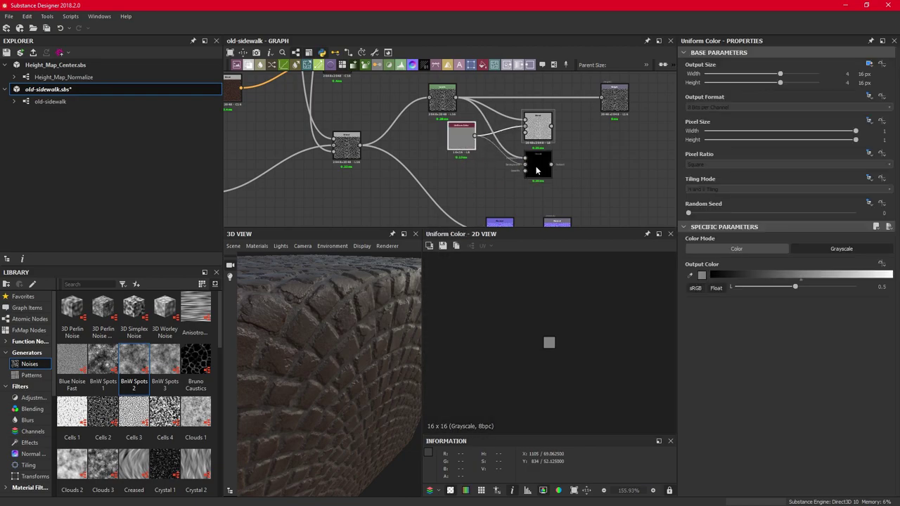
scroll(541, 169, up, 3)
click(544, 169)
scroll(544, 168, down, 5)
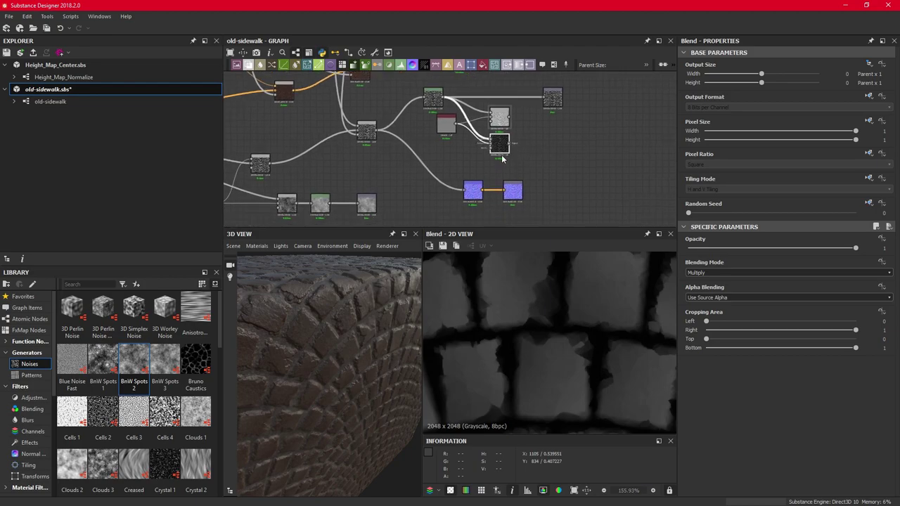
scroll(501, 149, up, 2)
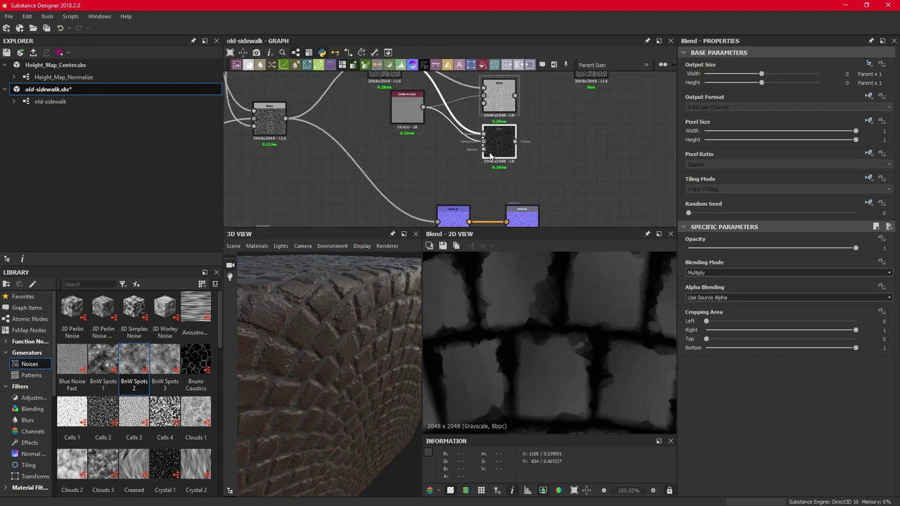
middle_drag(439, 119, 422, 158)
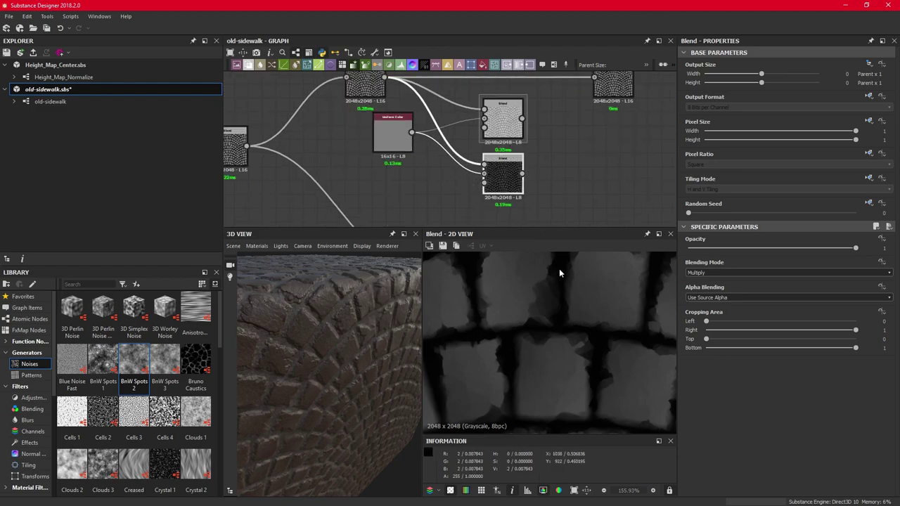
scroll(362, 168, up, 1)
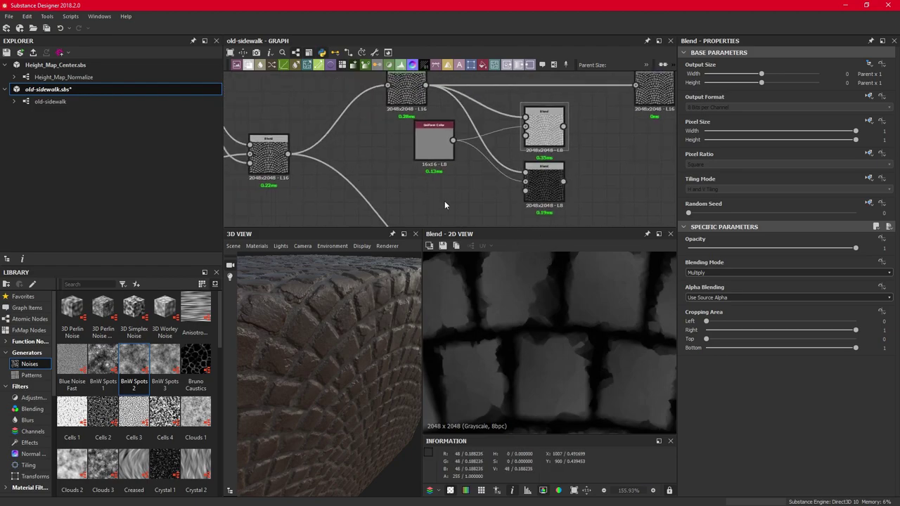
- Feed the height Blend into a new inverted Levels node, then plug it into the Multiply mask
key(space)
text(leve)
key(Return)
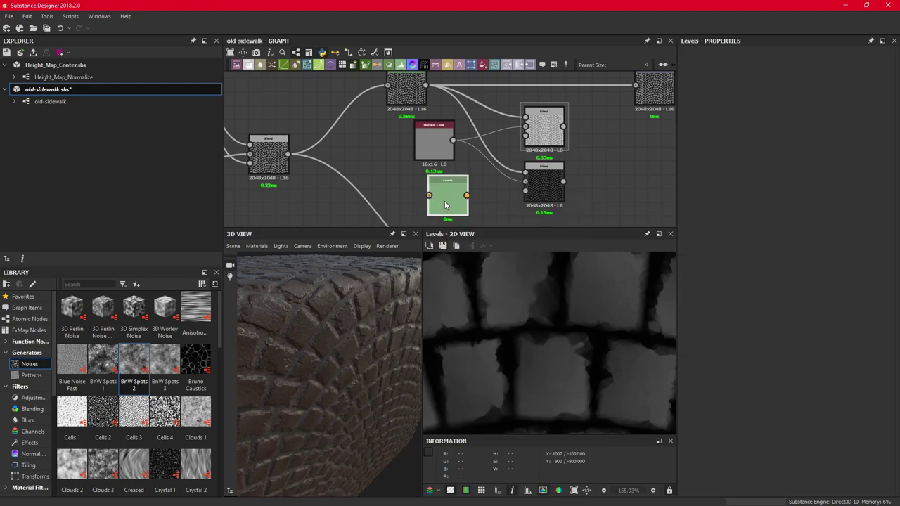
drag(315, 167, 429, 196)
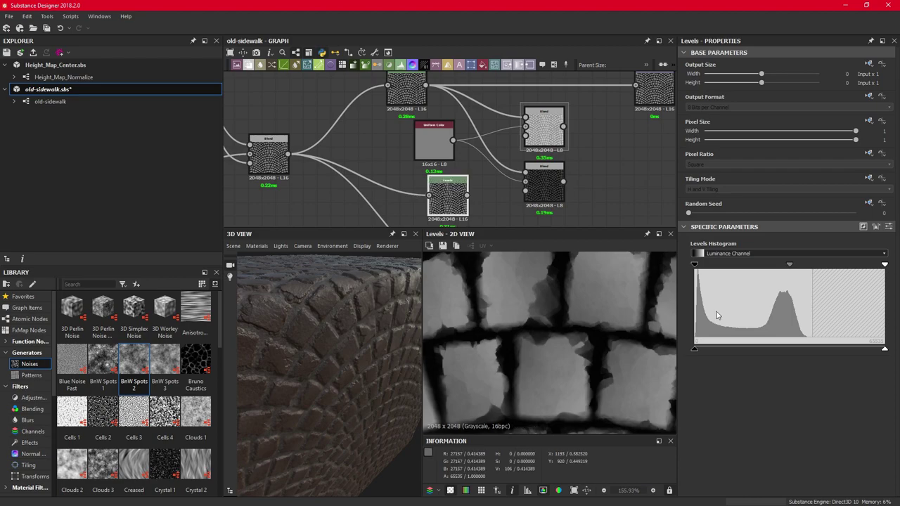
drag(695, 350, 884, 349)
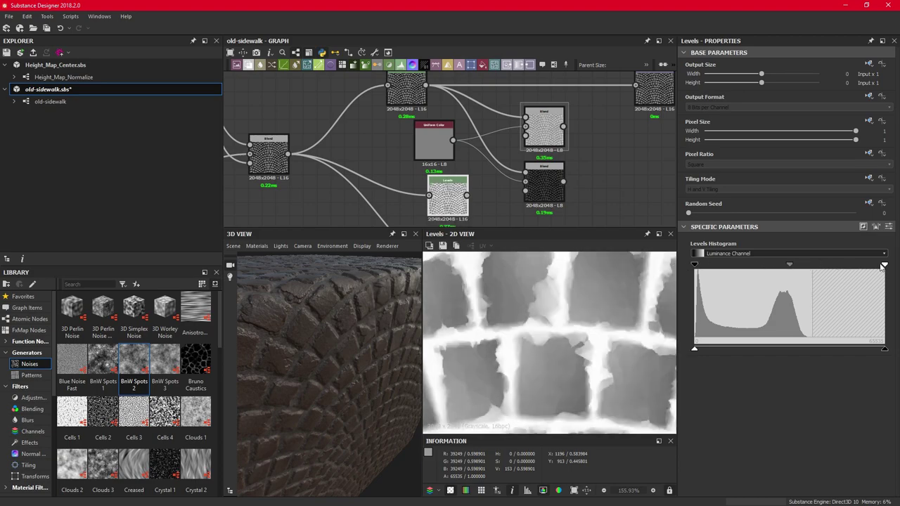
drag(885, 264, 736, 274)
drag(448, 198, 525, 190)
double_click(543, 186)
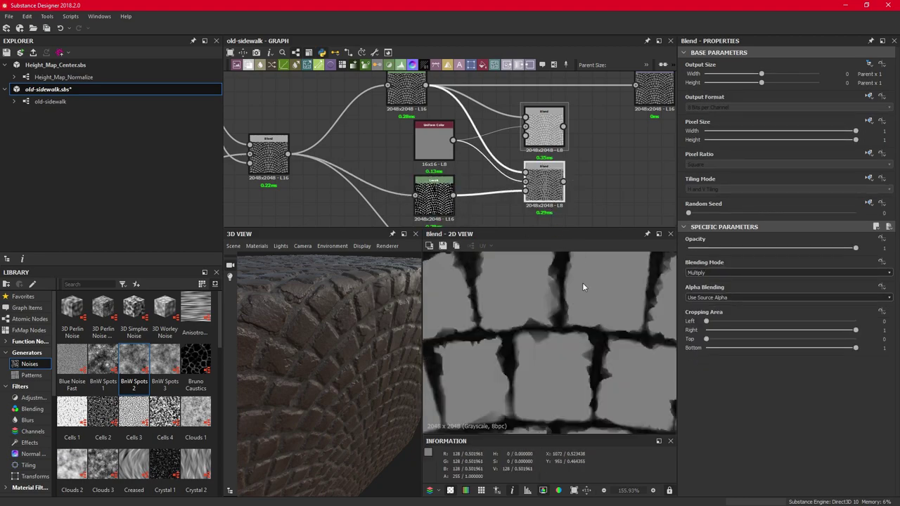
- Try several Multiply Blend opacities between 0 and 1 before settling at 0.55
click(696, 247)
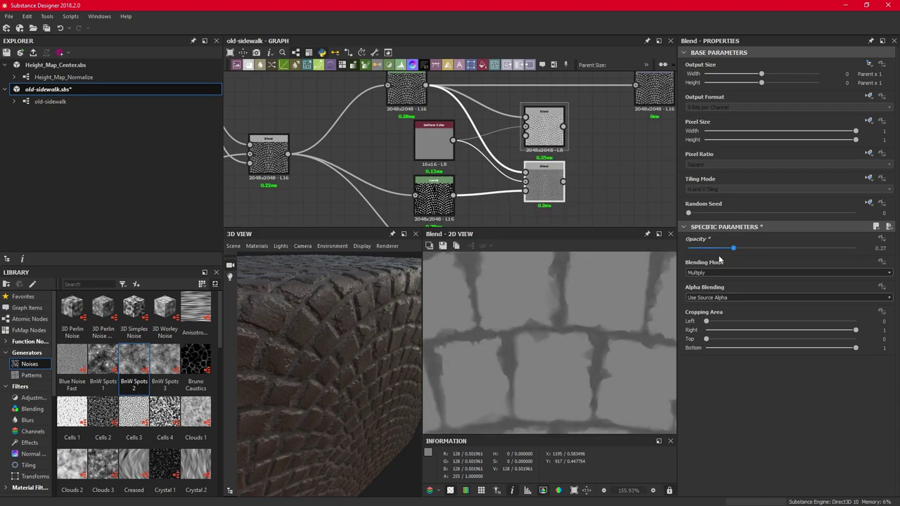
drag(698, 250, 861, 253)
drag(805, 248, 861, 251)
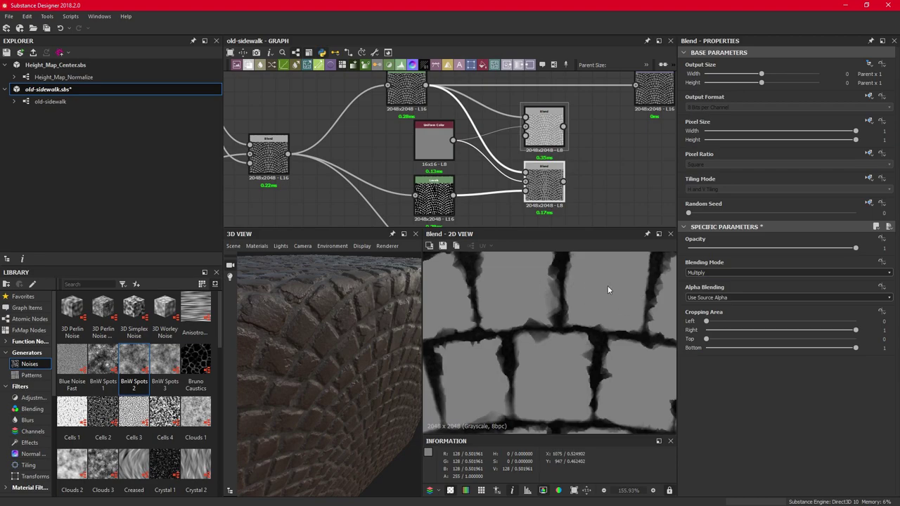
mouse_move(732, 249)
mouse_down()
mouse_move(667, 256)
mouse_move(724, 250)
mouse_up()
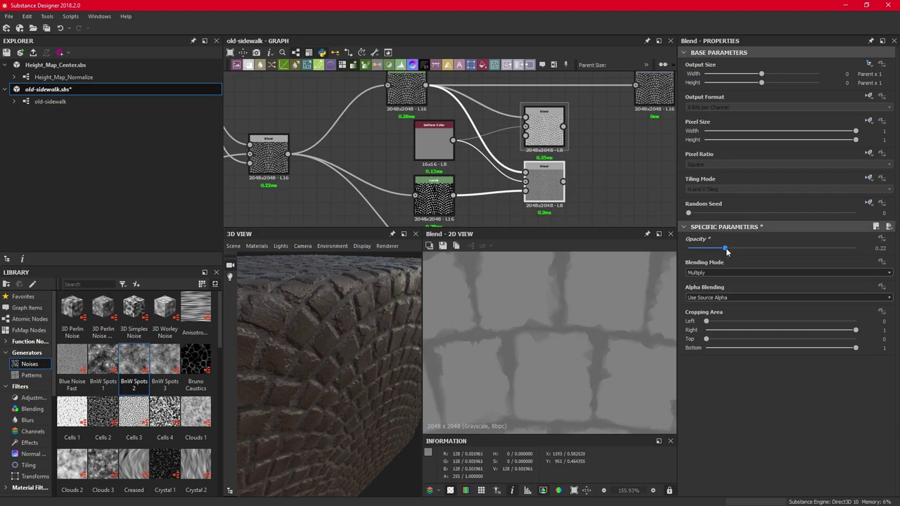
drag(725, 249, 793, 249)
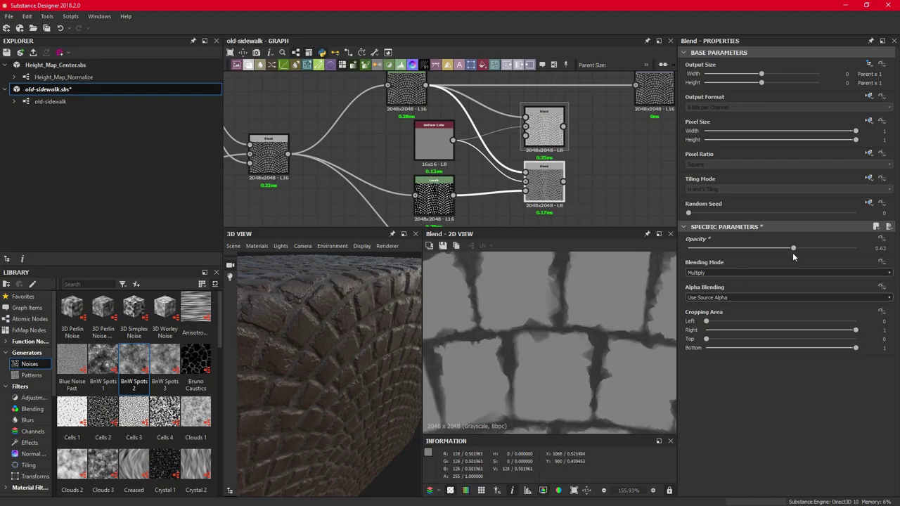
mouse_move(793, 249)
mouse_down()
mouse_move(760, 246)
mouse_move(780, 251)
mouse_up()
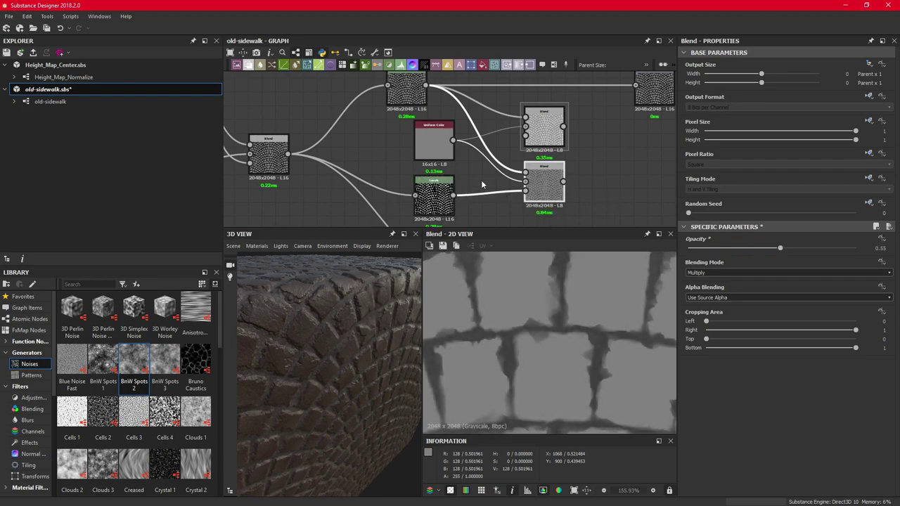
middle_drag(481, 180, 404, 180)
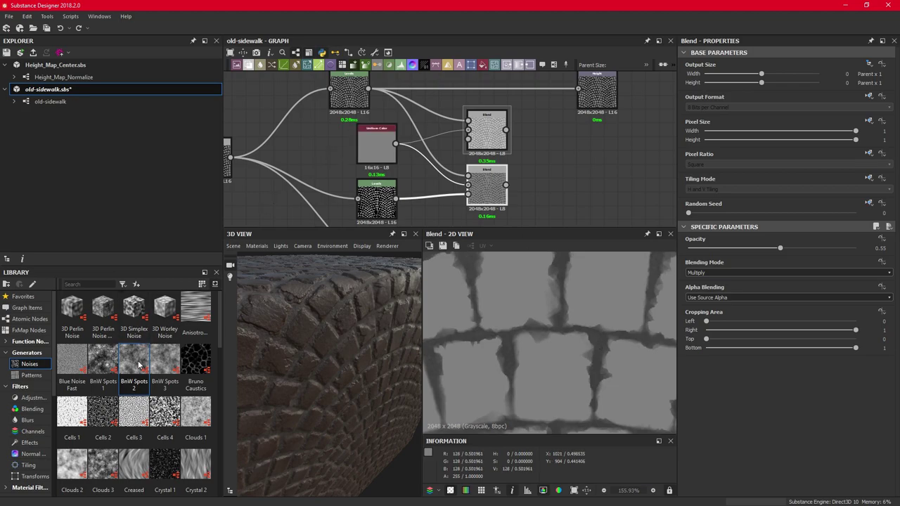
- Drag a BnW Spots 2 noise from the Library and connect it to the Multiply Blend
drag(138, 364, 467, 185)
click(490, 190)
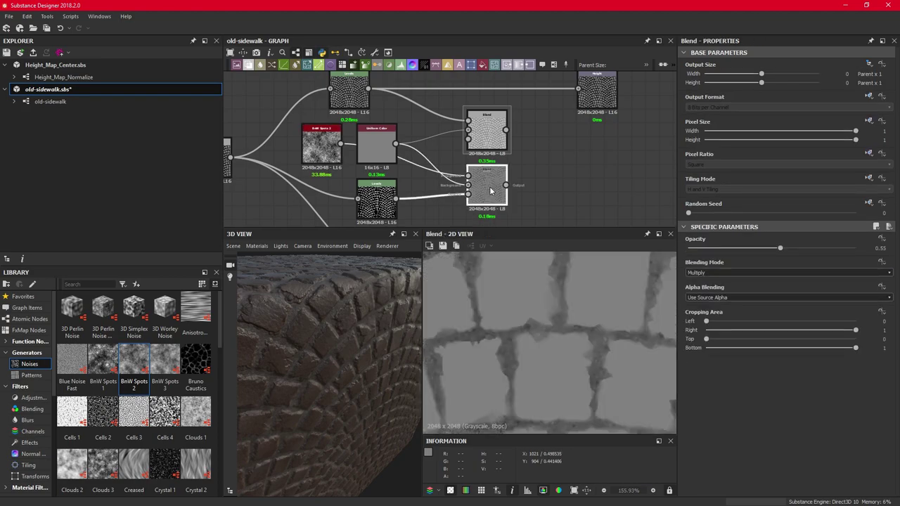
mouse_move(782, 251)
mouse_down()
mouse_move(731, 247)
mouse_move(838, 248)
mouse_move(744, 248)
mouse_move(830, 249)
mouse_move(752, 245)
mouse_move(788, 249)
mouse_move(779, 248)
mouse_up()
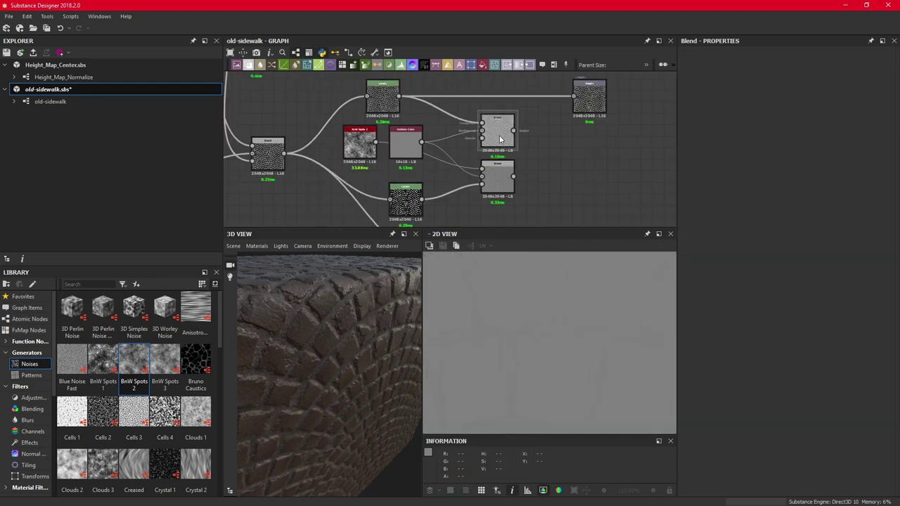
- Set the Screen Blend's opacity to 0.73 and the Multiply Blend's to 0.44
double_click(500, 139)
drag(754, 248, 728, 256)
key(ctrl+z)
key(ctrl+z)
key(ctrl+z)
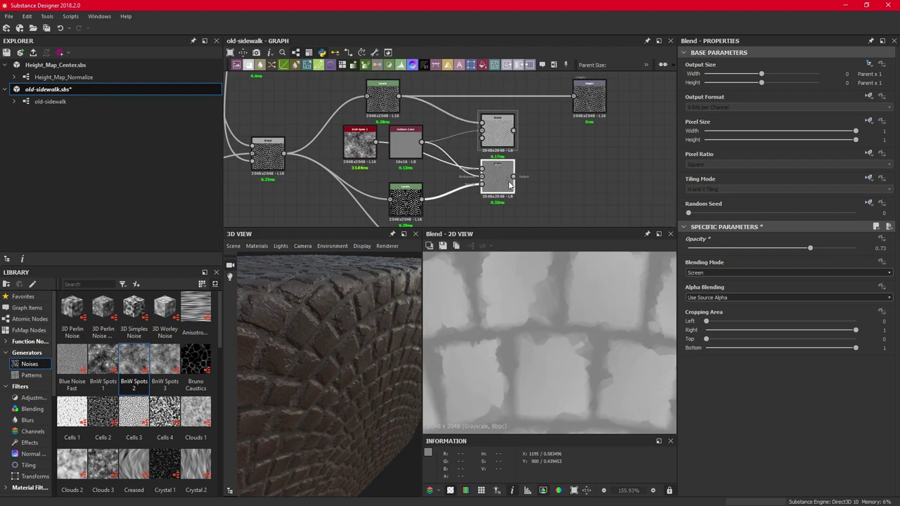
key(ctrl+z)
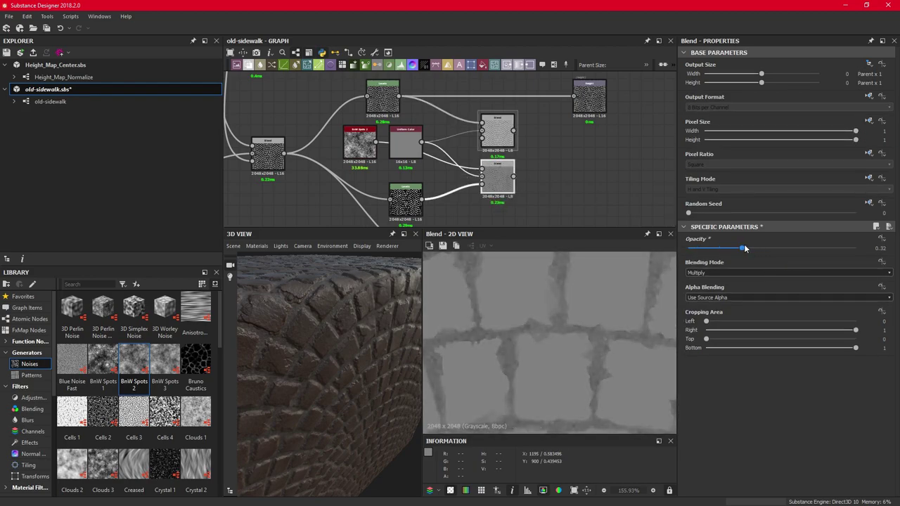
mouse_move(531, 174)
middle_down()
mouse_move(503, 147)
mouse_move(522, 176)
middle_up()
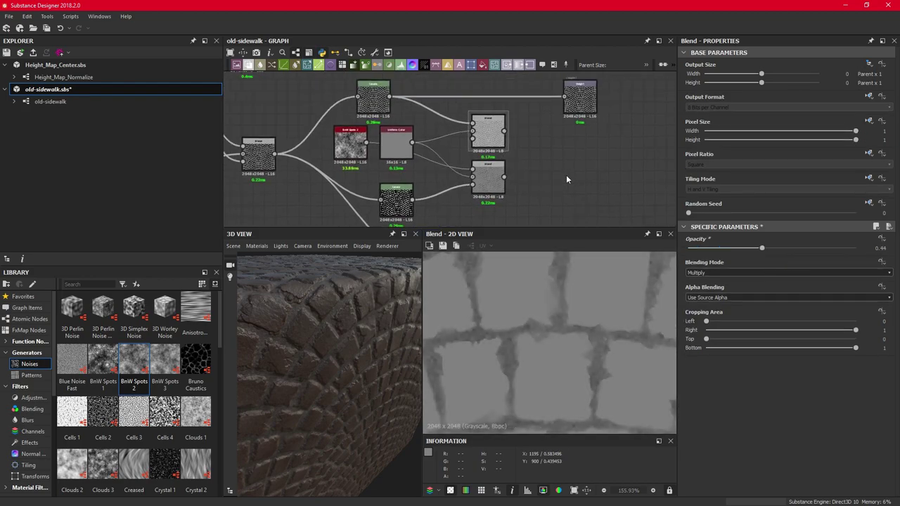
- Add a third Blend node and wire the Multiply and Screen blend outputs into its inputs
key(space)
text(blend)
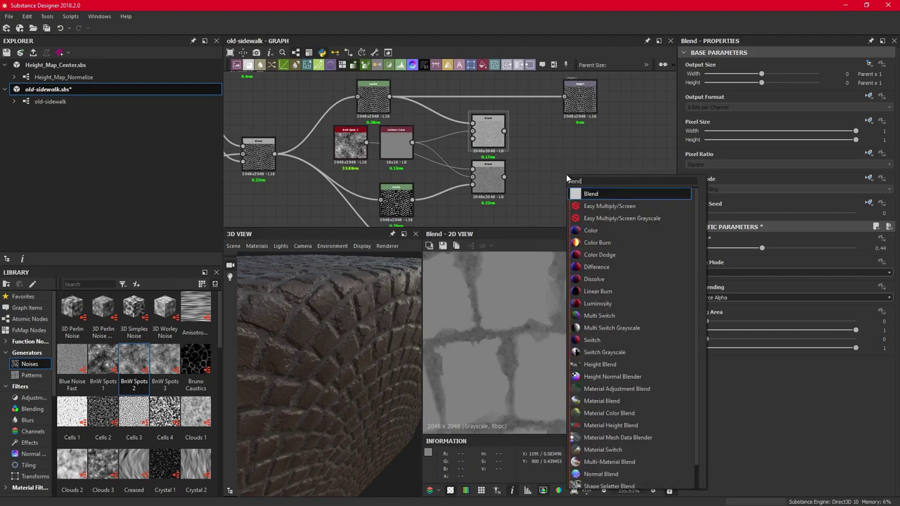
key(Return)
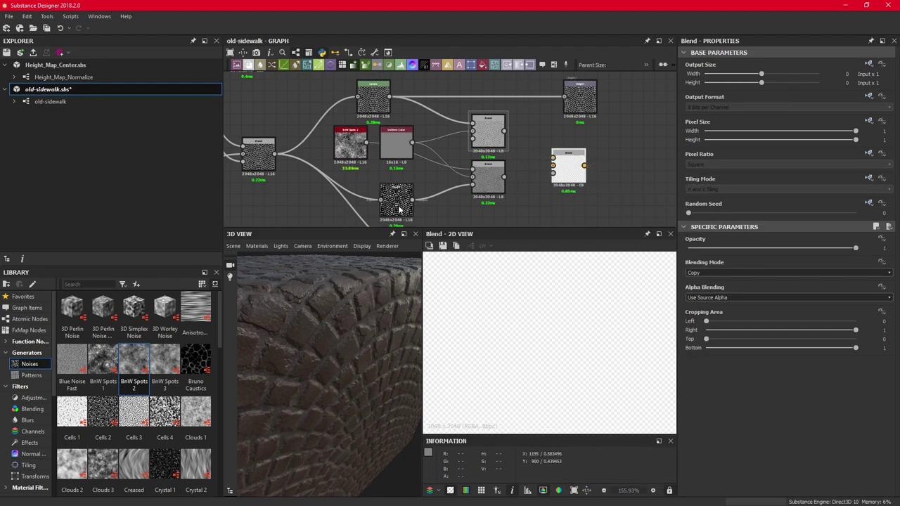
click(396, 196)
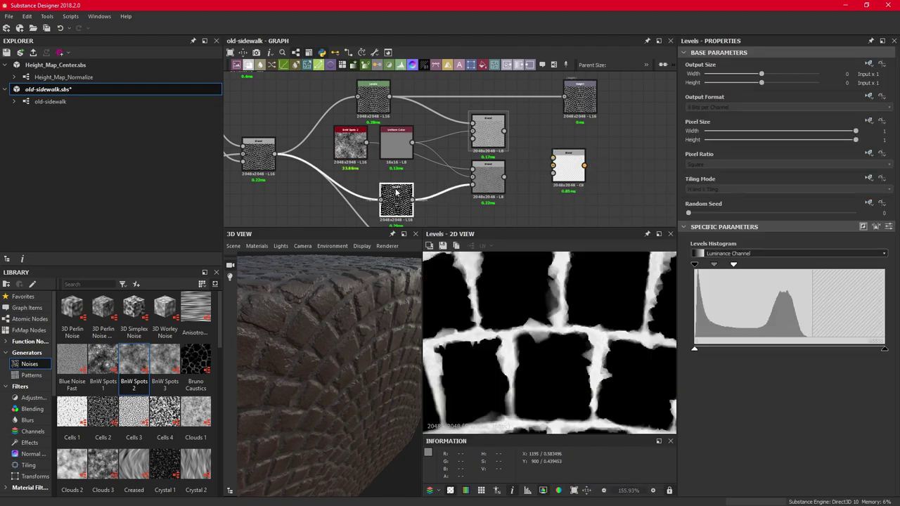
drag(504, 177, 554, 157)
click(488, 191)
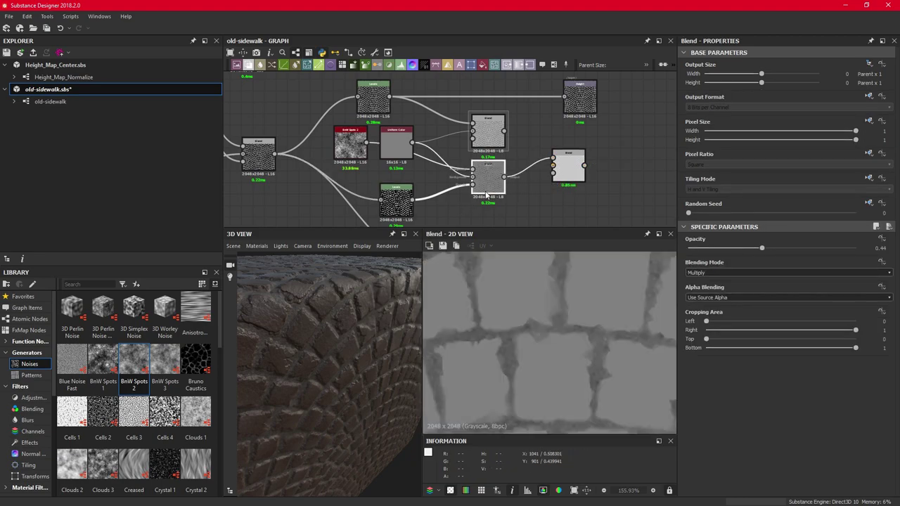
click(568, 169)
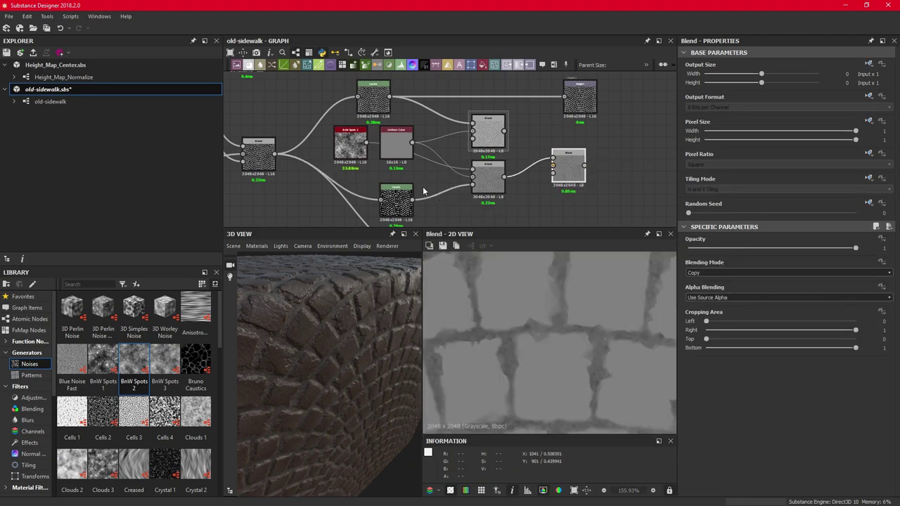
drag(412, 200, 553, 173)
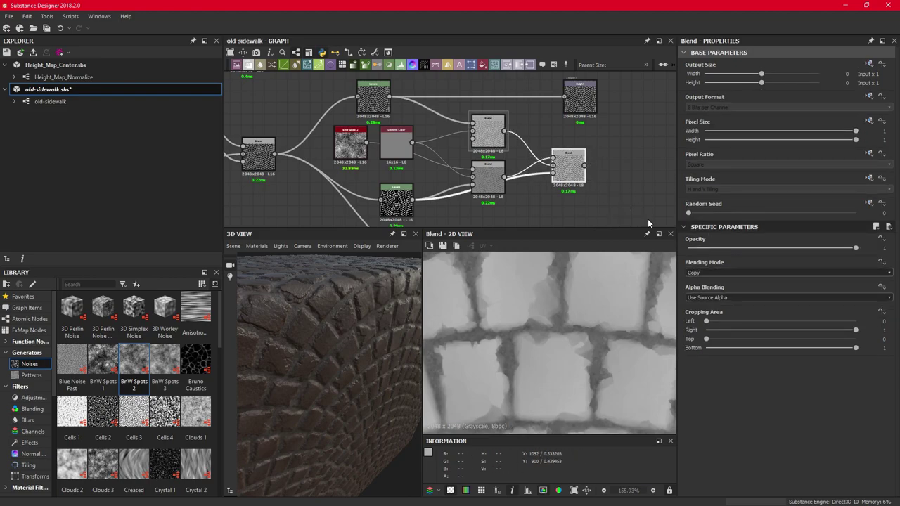
- Fade the Screen blend's opacity down toward zero, then select the Multiply blend to adjust it
click(569, 171)
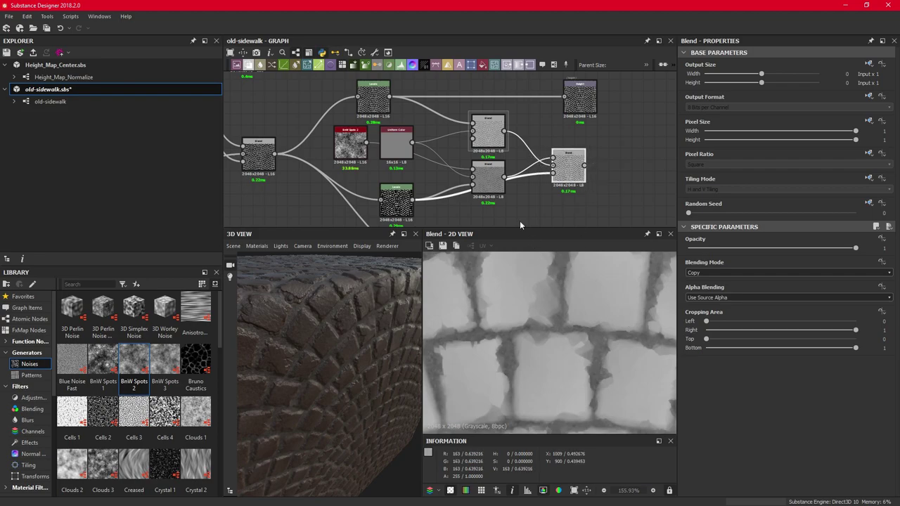
click(488, 135)
drag(766, 250, 690, 260)
click(495, 182)
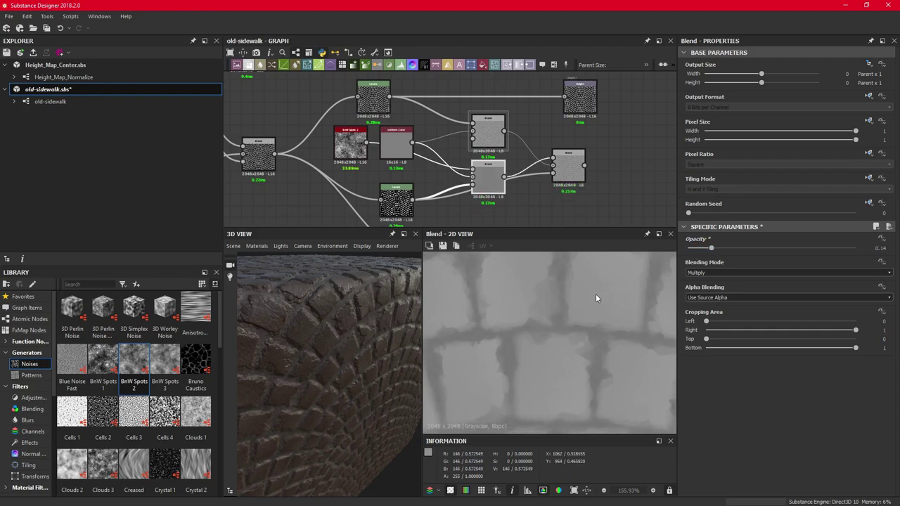